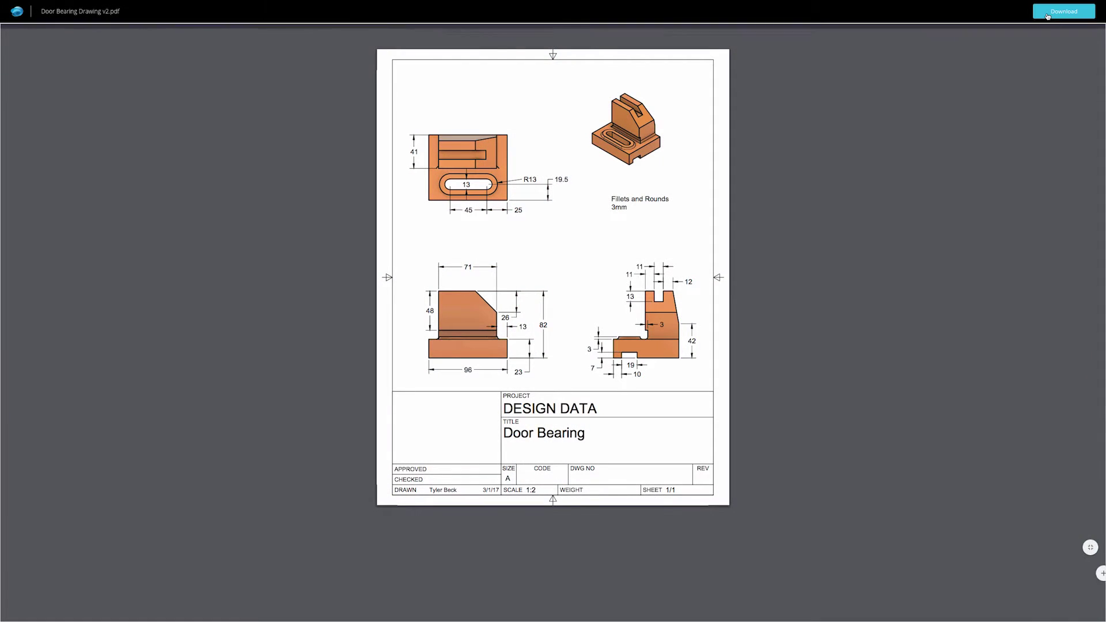
Download the Door Bearing Drawing v2 PDF from the web viewer
{"action": "left_click", "coordinate": [1047, 15]}
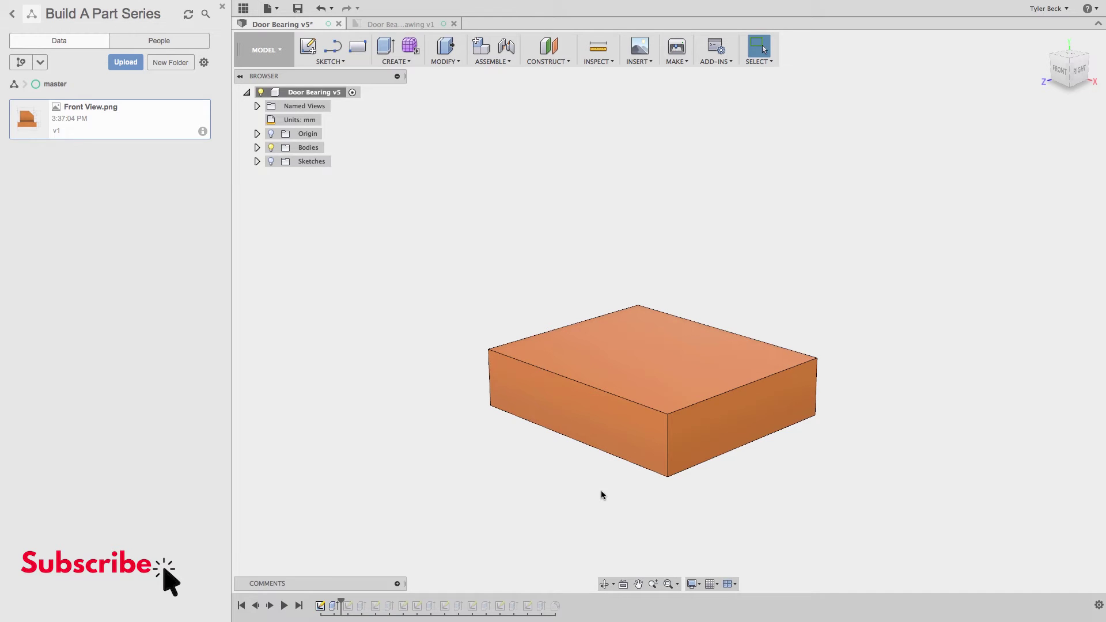
Edit the base rectangle sketch (Sketch1), select all its geometry, then finish the sketch
{"action": "right_click", "coordinate": [321, 606]}
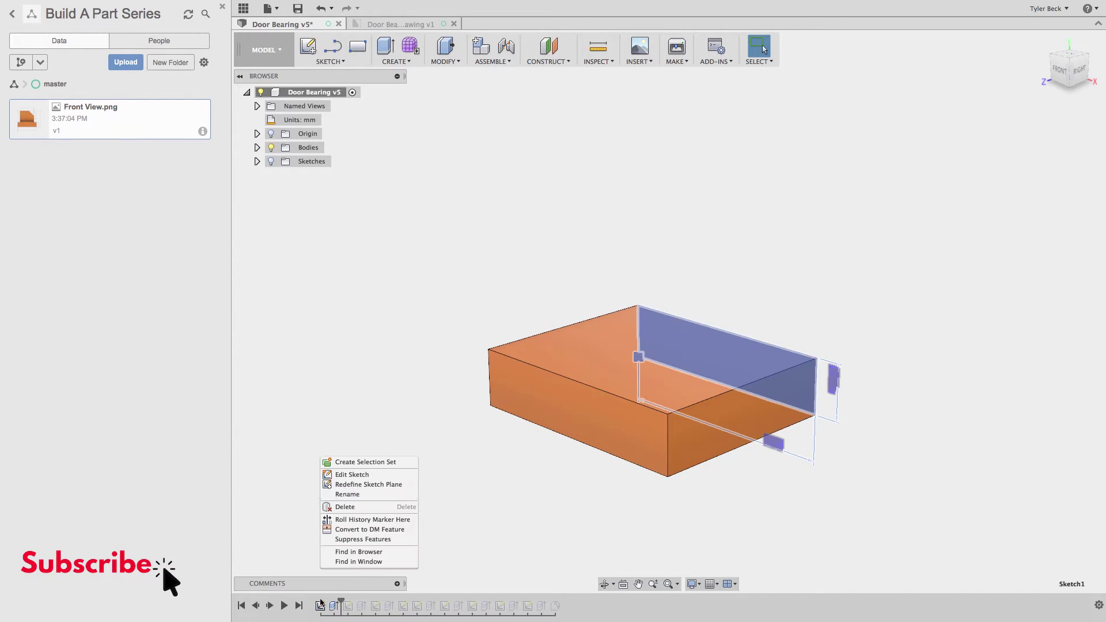
{"action": "left_click", "coordinate": [351, 475]}
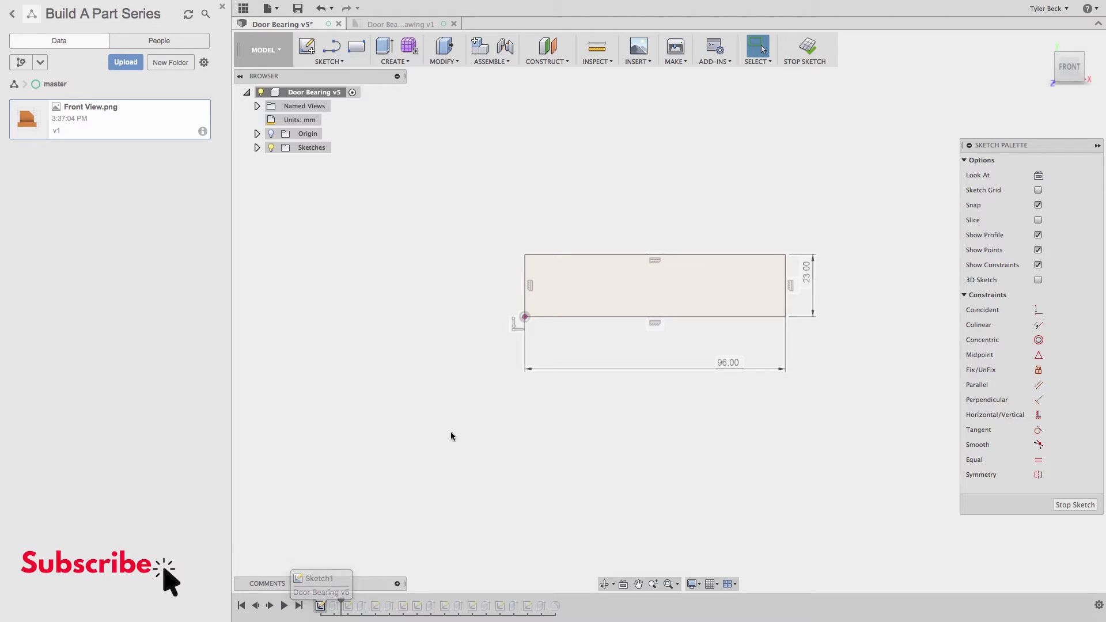
{"action": "key", "text": "super+a"}
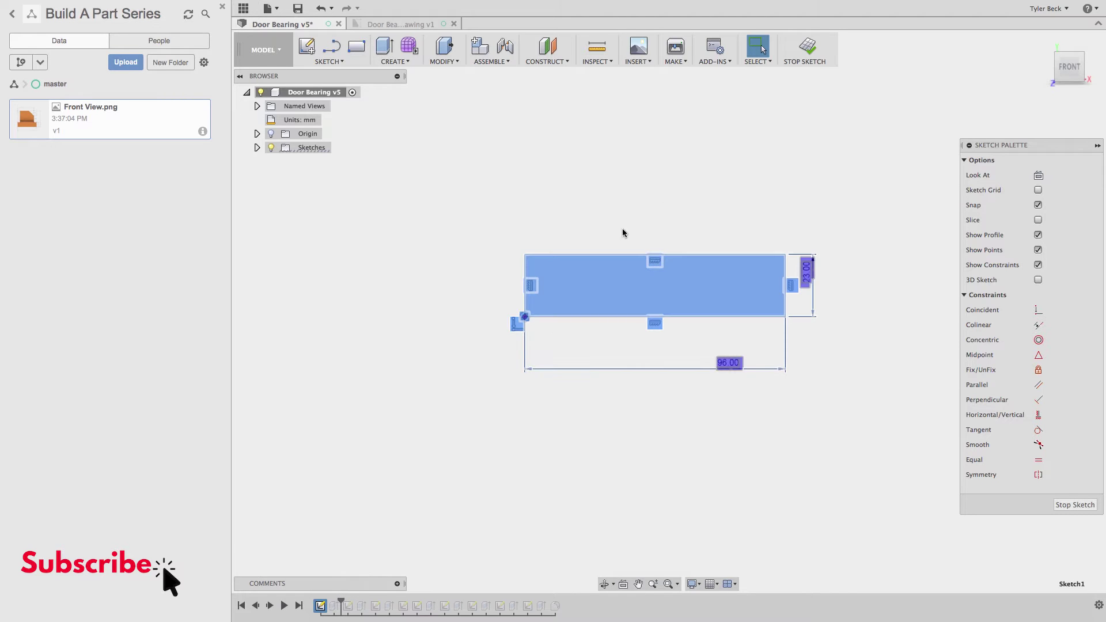
{"action": "left_click", "coordinate": [804, 49]}
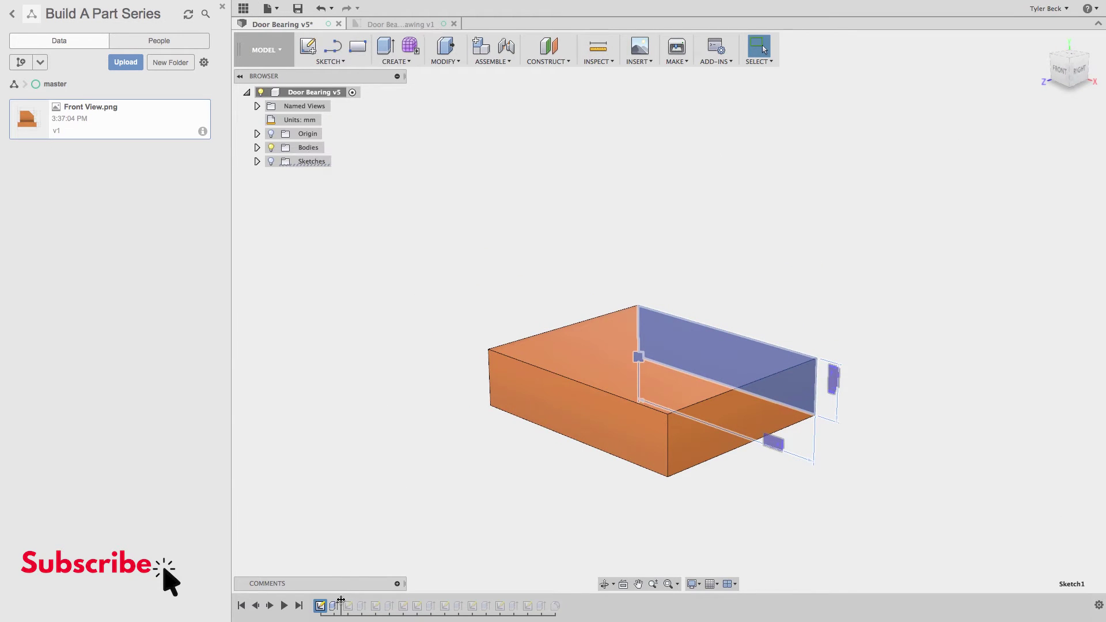
Roll history forward to the angled upright block, inspect it, and return to the front view
{"action": "left_click_drag", "start_coordinate": [340, 600], "coordinate": [369, 603]}
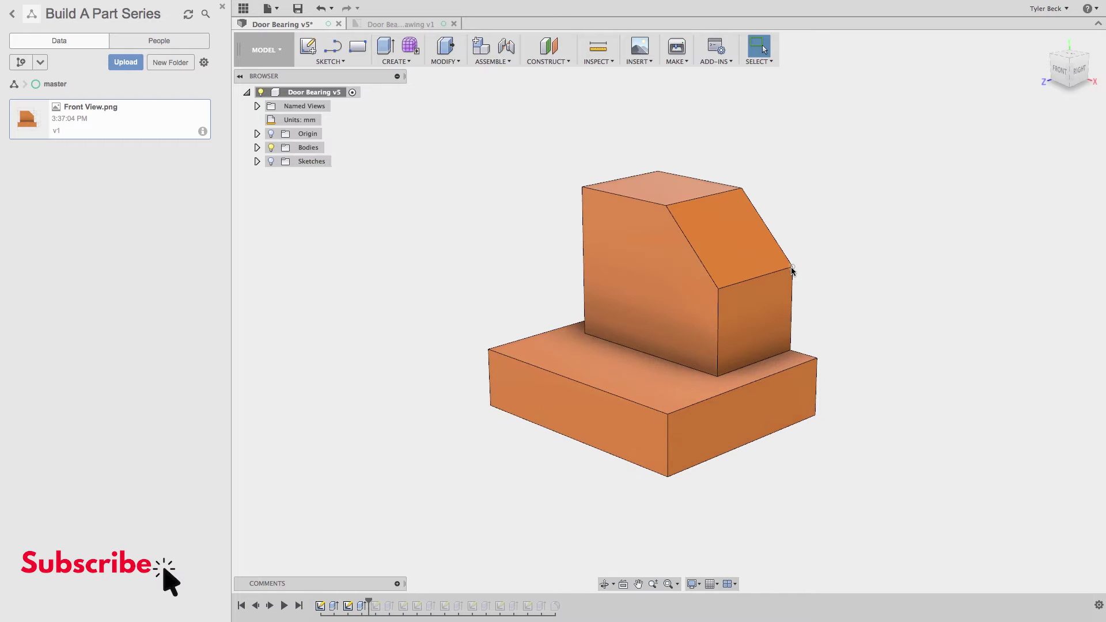
{"action": "mouse_move", "coordinate": [833, 394]}
{"action": "middle_mouse_down", "text": "shift"}
{"action": "mouse_move", "coordinate": [864, 378]}
{"action": "mouse_move", "coordinate": [884, 390]}
{"action": "mouse_move", "coordinate": [842, 397]}
{"action": "middle_mouse_up", "text": "shift"}
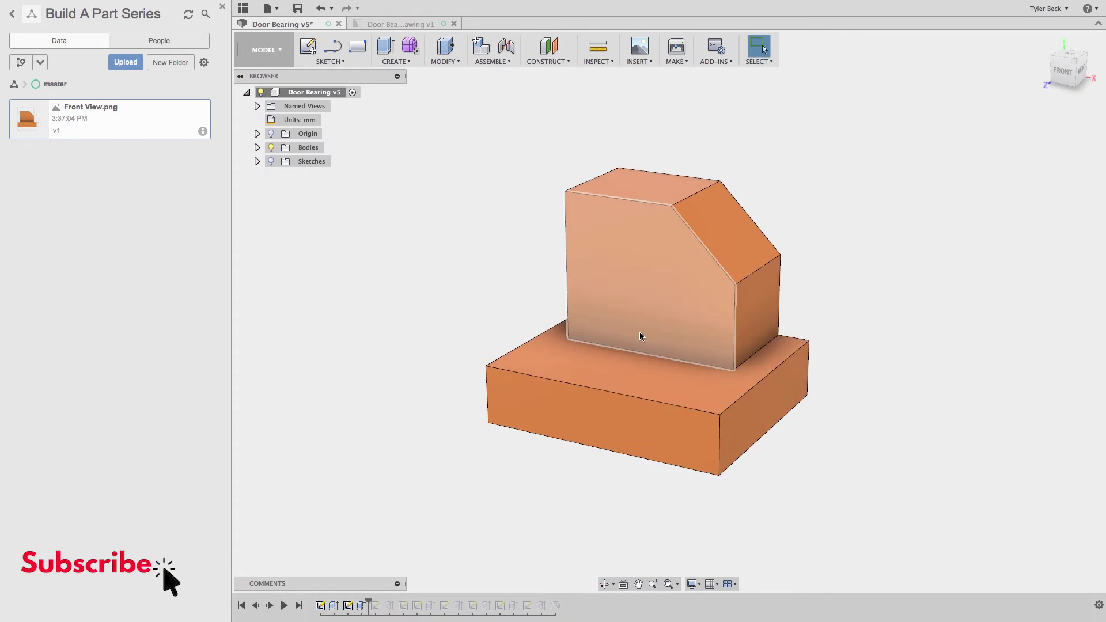
{"action": "left_click", "coordinate": [598, 423]}
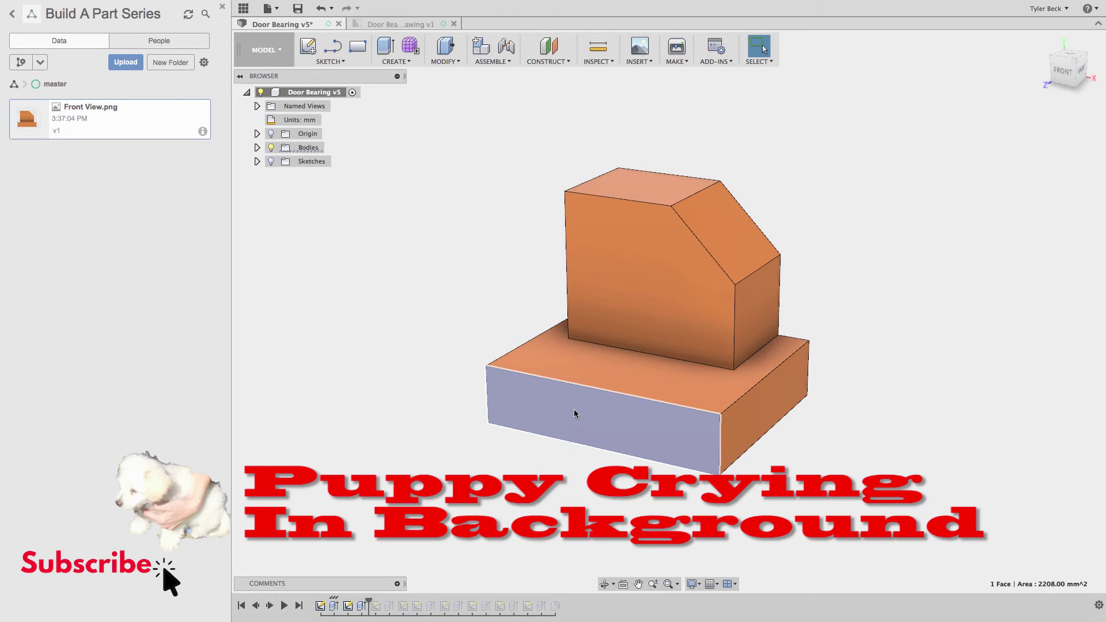
{"action": "middle_click_drag", "start_coordinate": [847, 354], "coordinate": [764, 345], "text": "shift"}
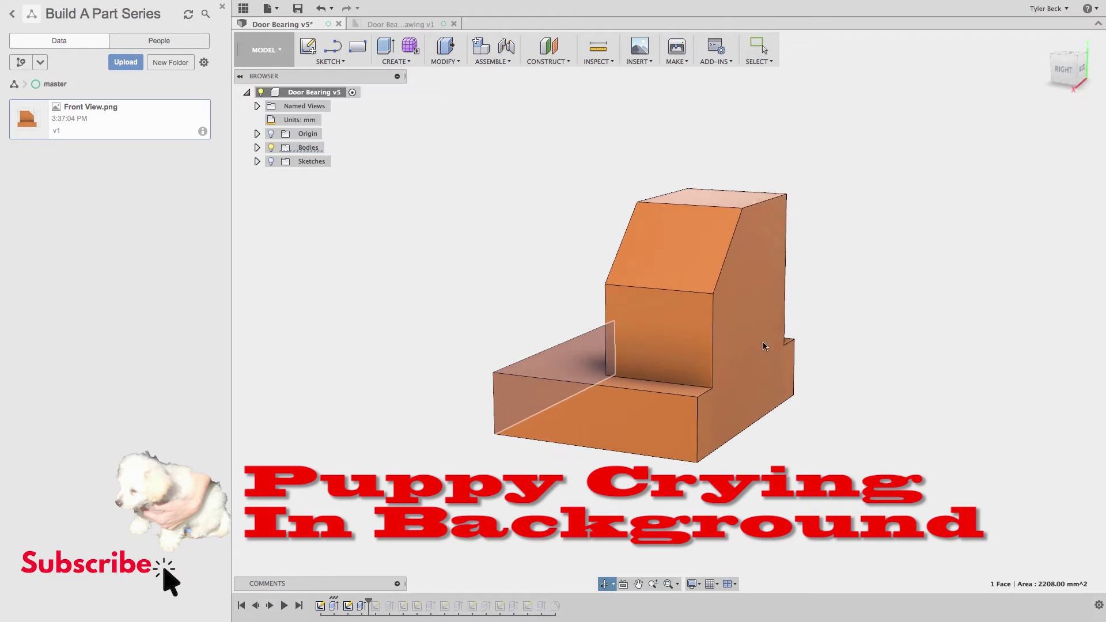
{"action": "left_click", "coordinate": [771, 381]}
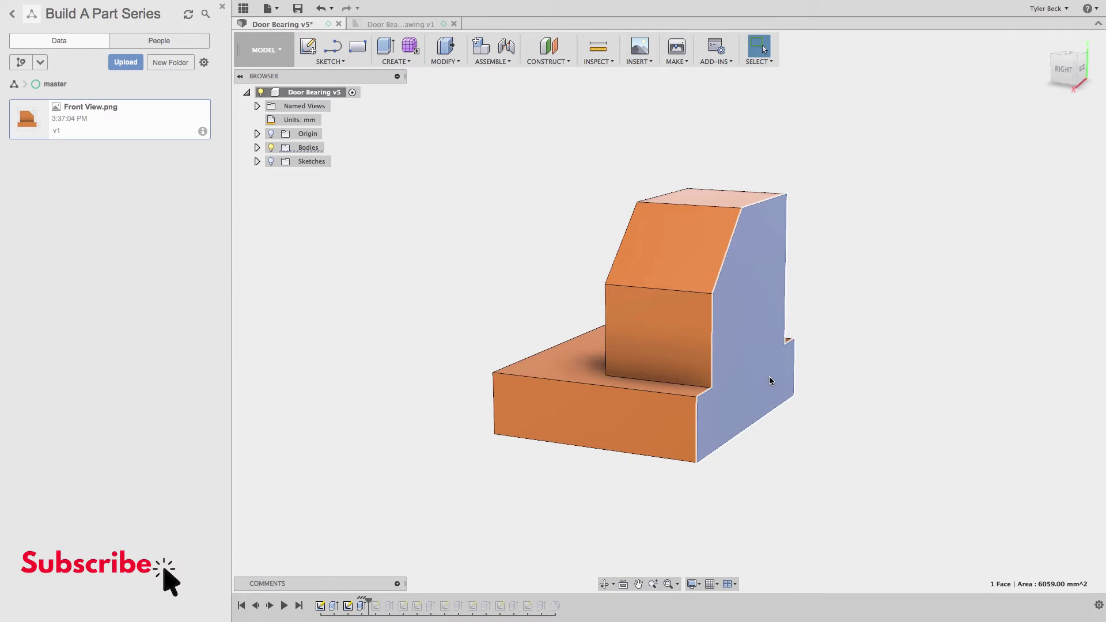
{"action": "key", "text": "F5"}
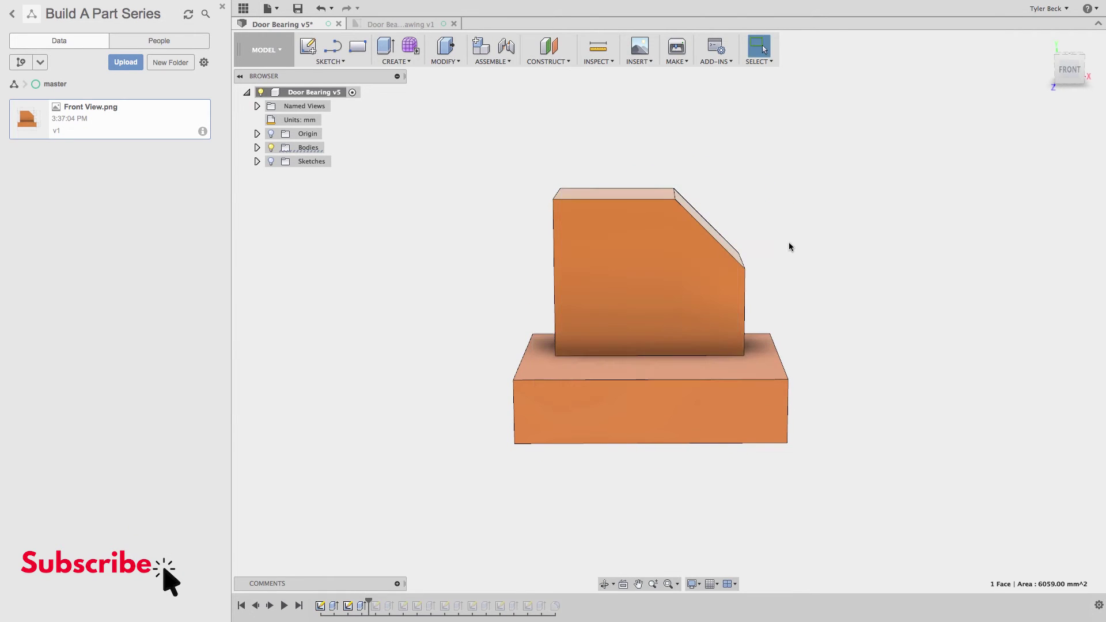
{"action": "right_click", "coordinate": [349, 606]}
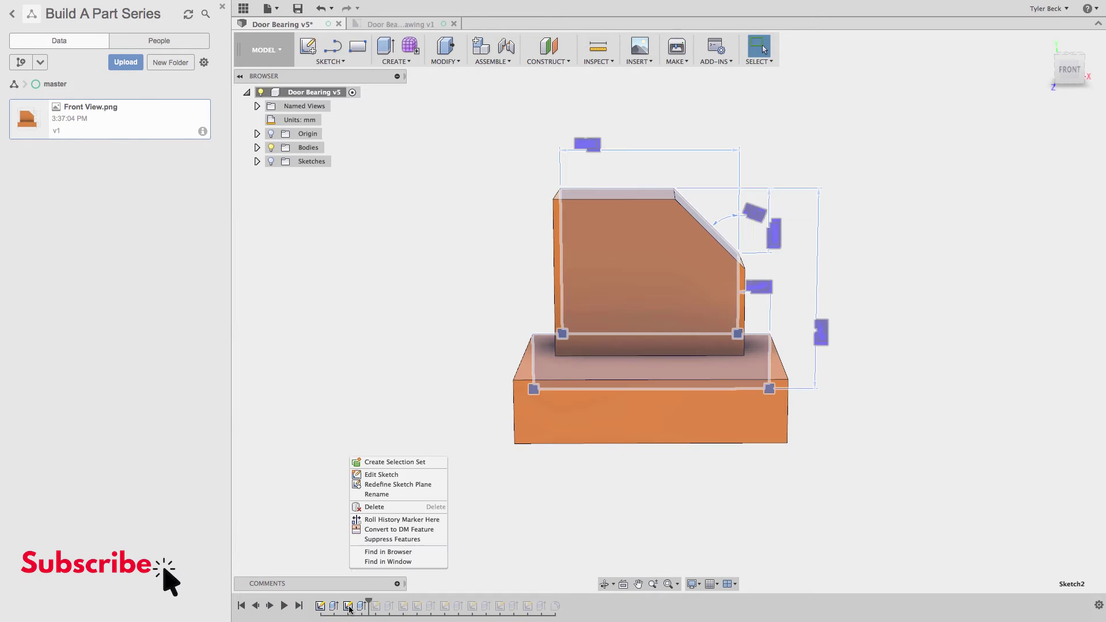
Edit the upright profile sketch (Sketch2), check back and side views, then select its 45° dimension
{"action": "left_click", "coordinate": [380, 477]}
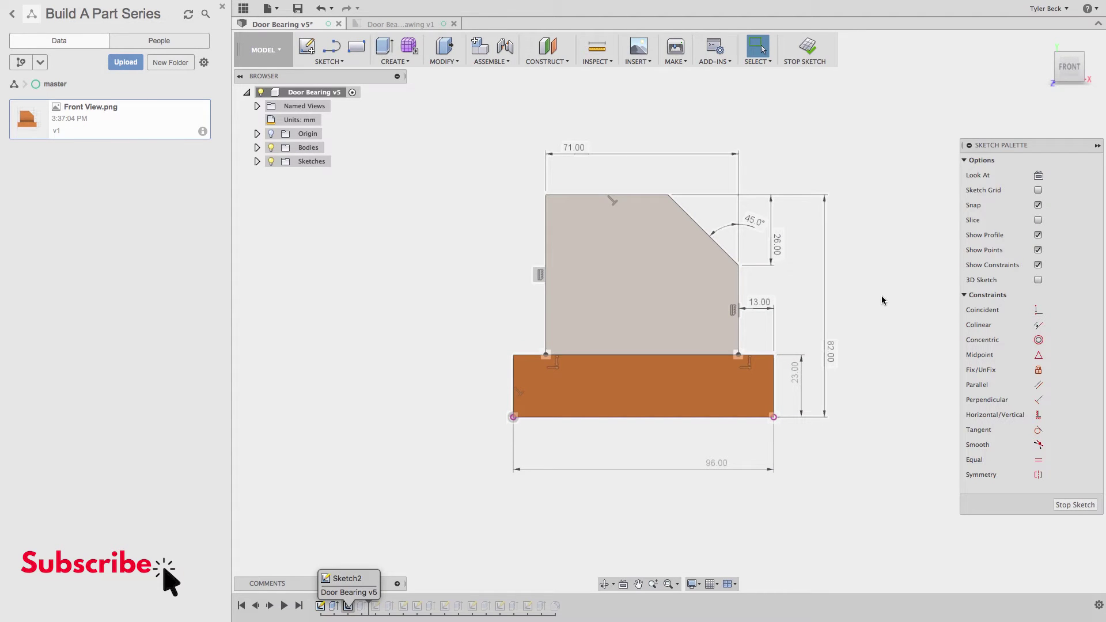
{"action": "left_click_drag", "start_coordinate": [1063, 64], "coordinate": [1076, 78]}
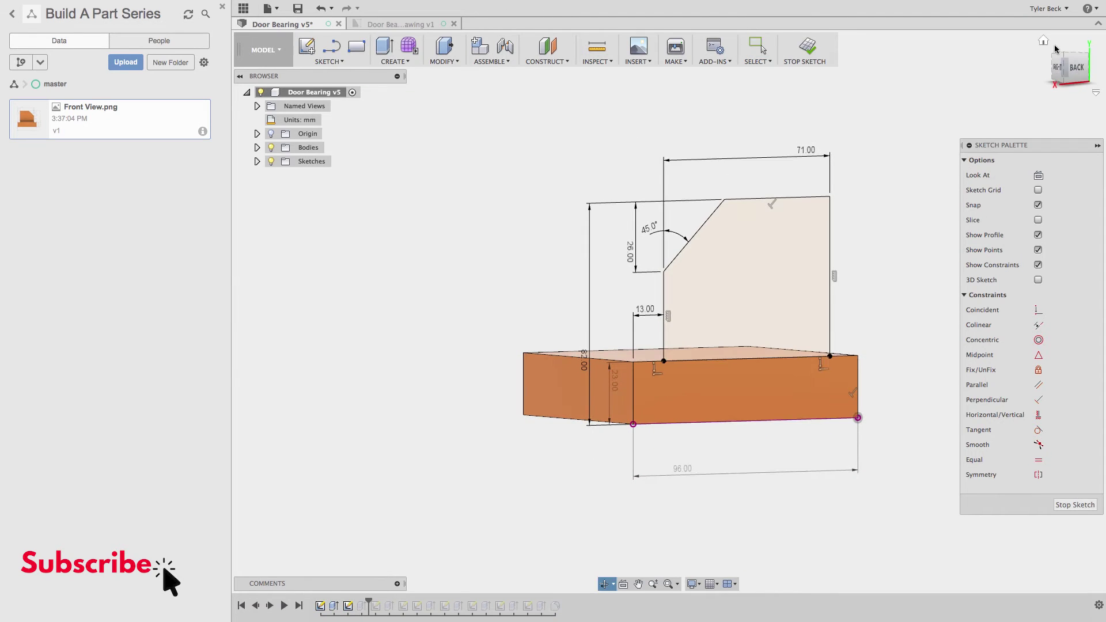
{"action": "left_click", "coordinate": [1076, 78]}
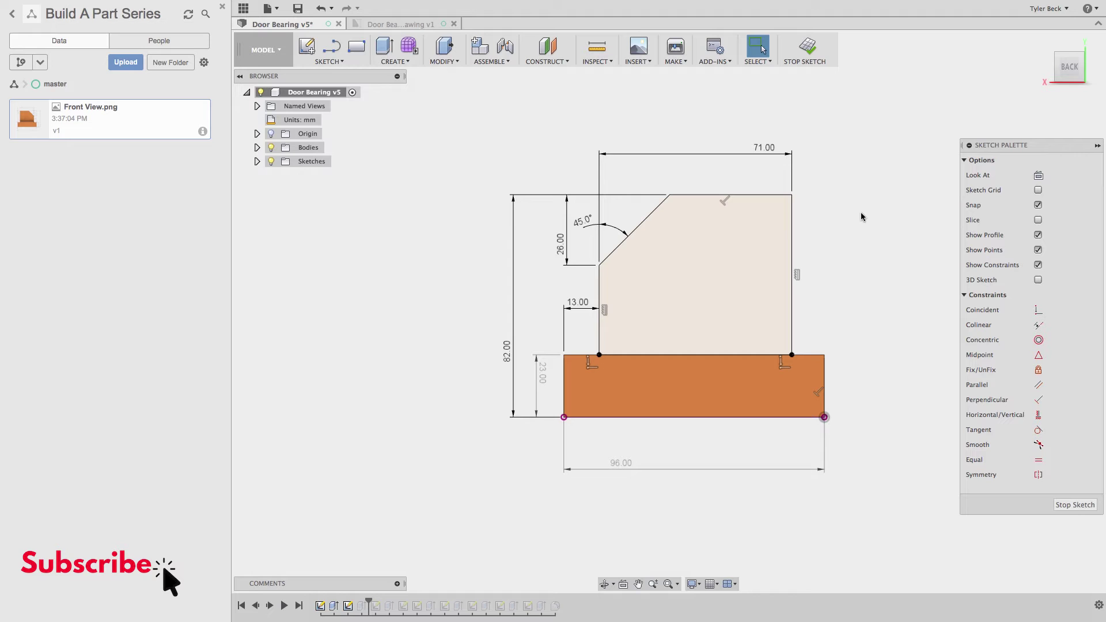
{"action": "mouse_move", "coordinate": [1047, 72]}
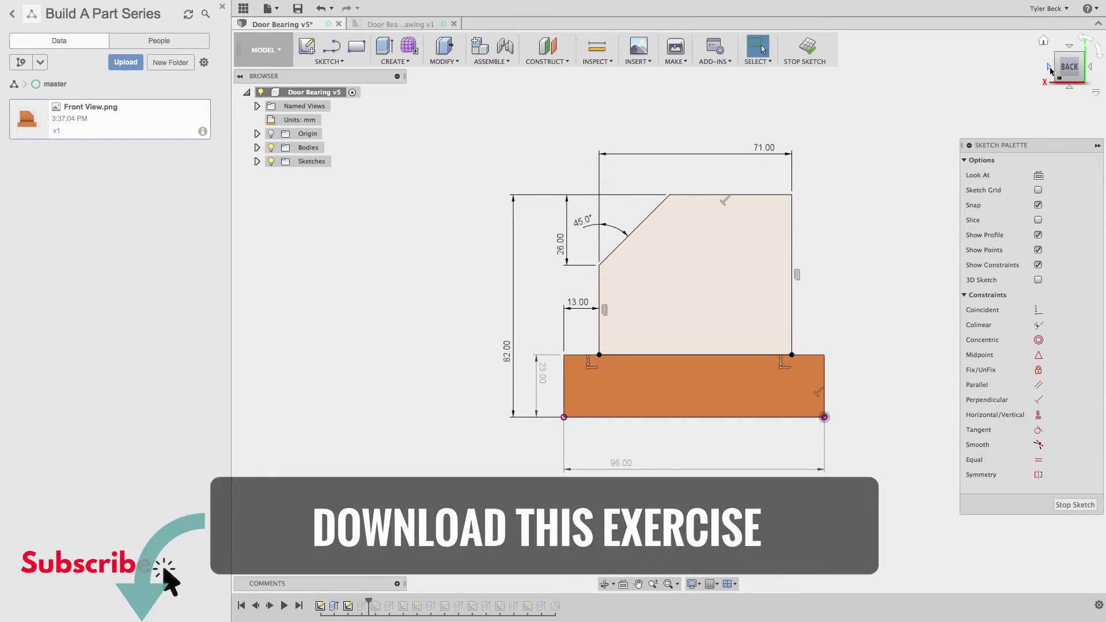
{"action": "left_click", "coordinate": [1049, 67]}
{"action": "left_click", "coordinate": [1050, 68]}
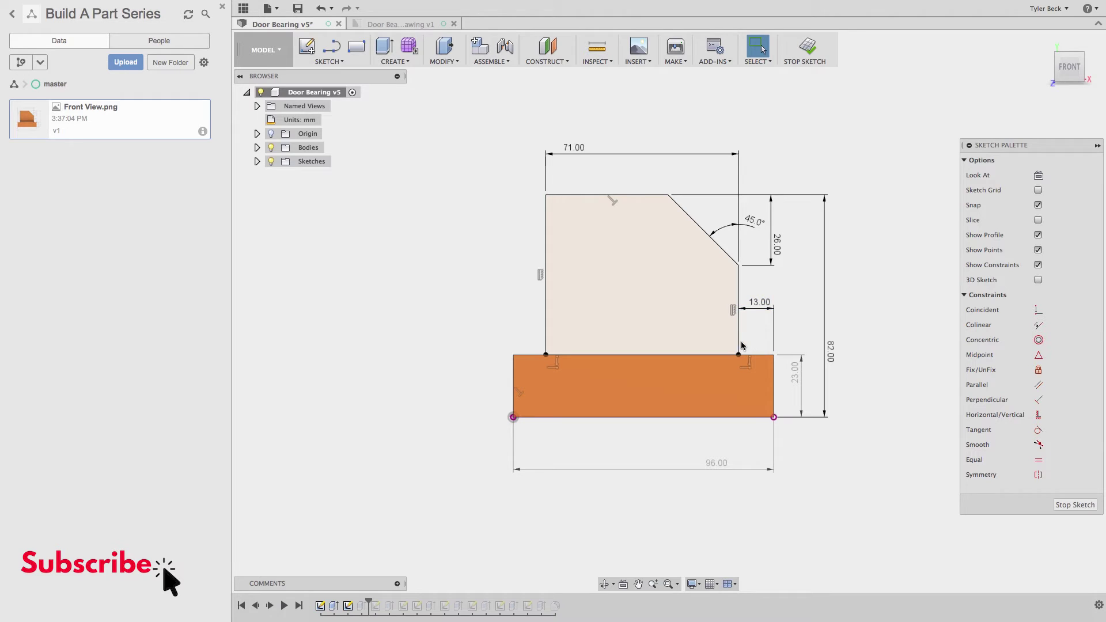
{"action": "left_click", "coordinate": [743, 226]}
Delete the 45° angle dimension and abandon re-dimensioning the chamfer to the vertical edge
{"action": "key", "text": "Escape"}
{"action": "key", "text": "d"}
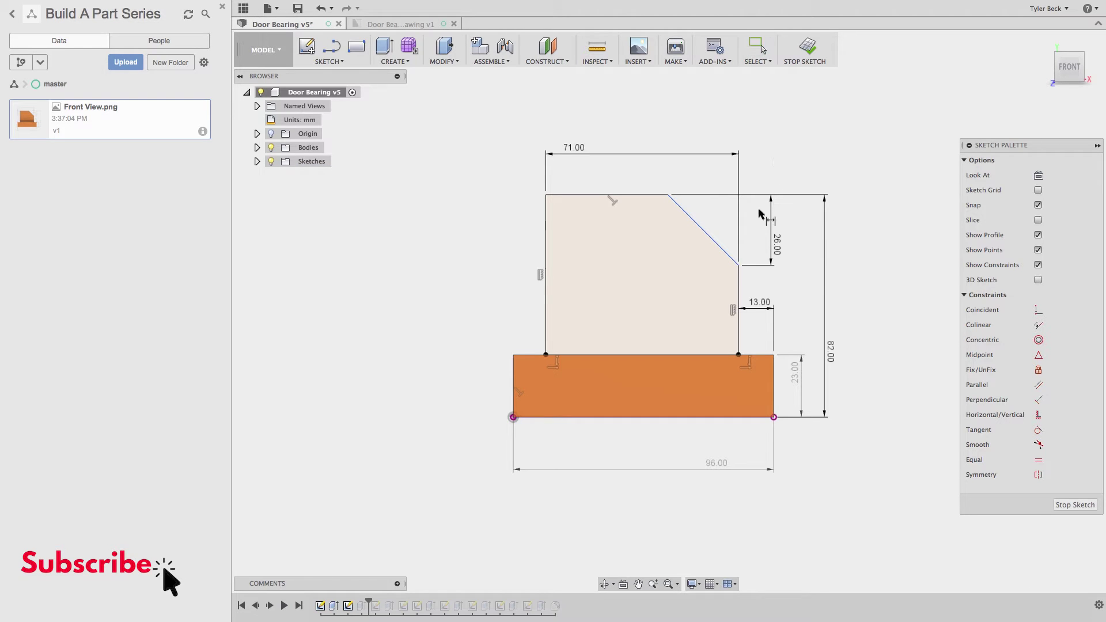
{"action": "left_click", "coordinate": [718, 248]}
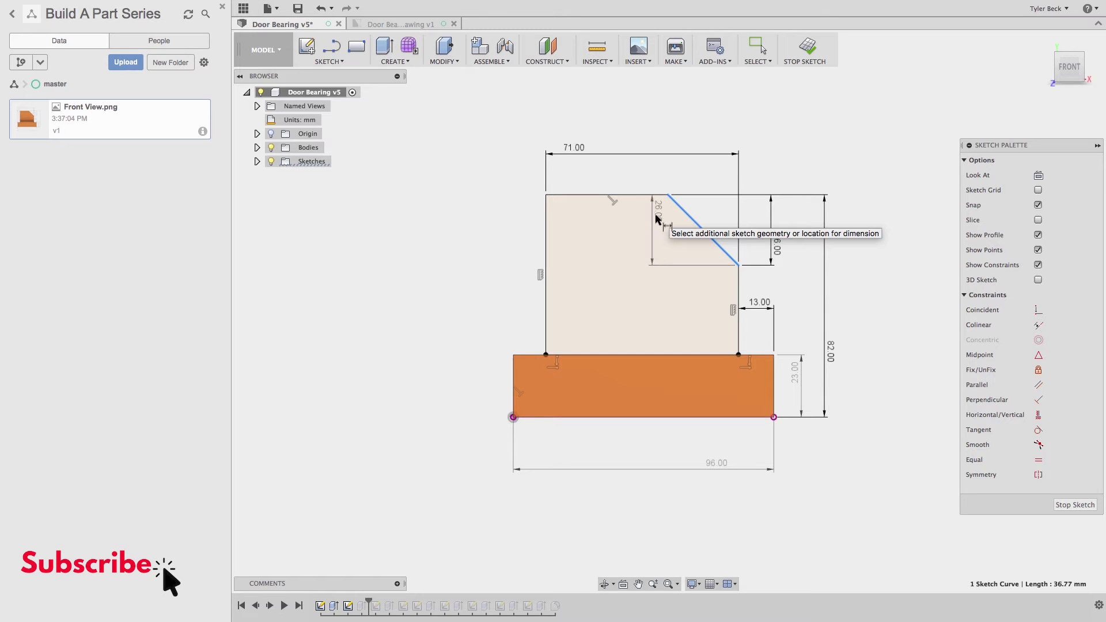
{"action": "left_click", "coordinate": [738, 300]}
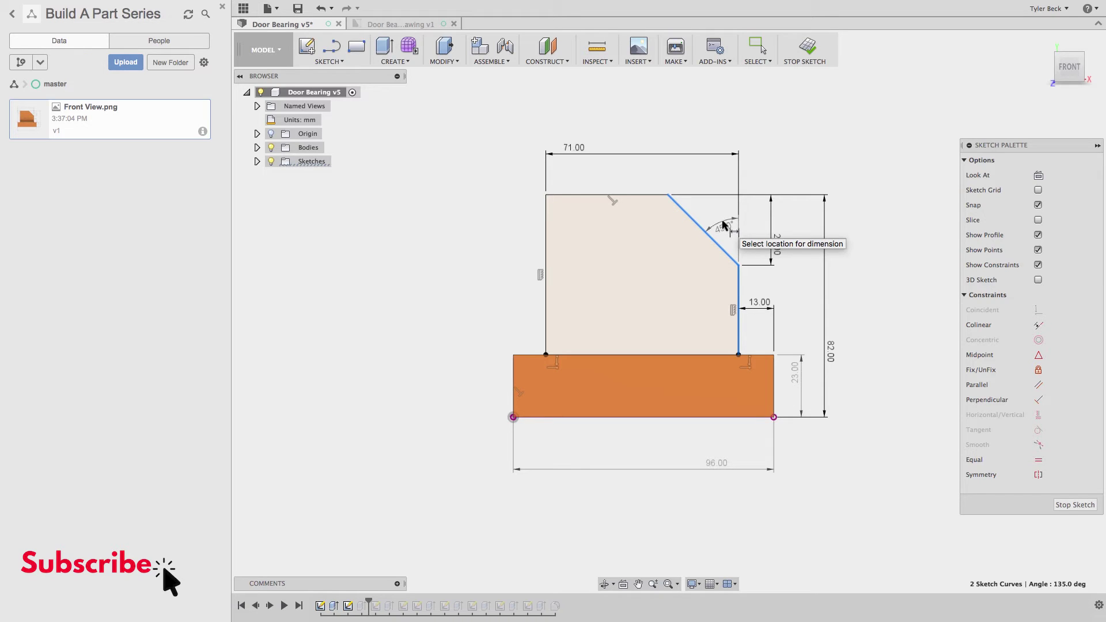
{"action": "key", "text": "Escape"}
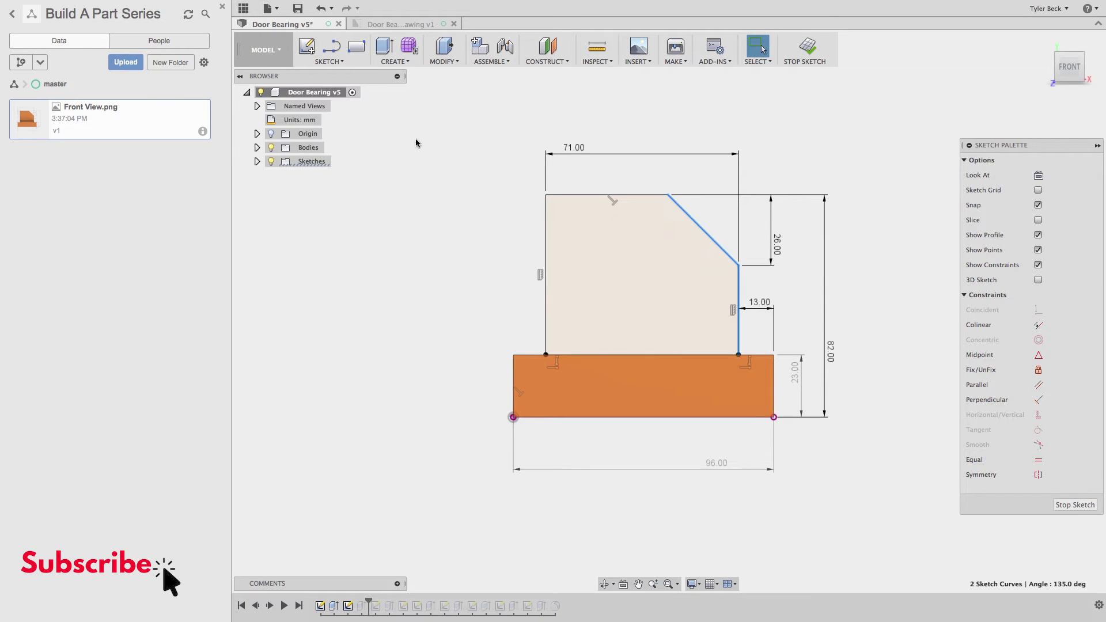
{"action": "left_click", "coordinate": [329, 61]}
Draw a horizontal construction line from the slanted edge's lower end into the upright
{"action": "left_click", "coordinate": [316, 85]}
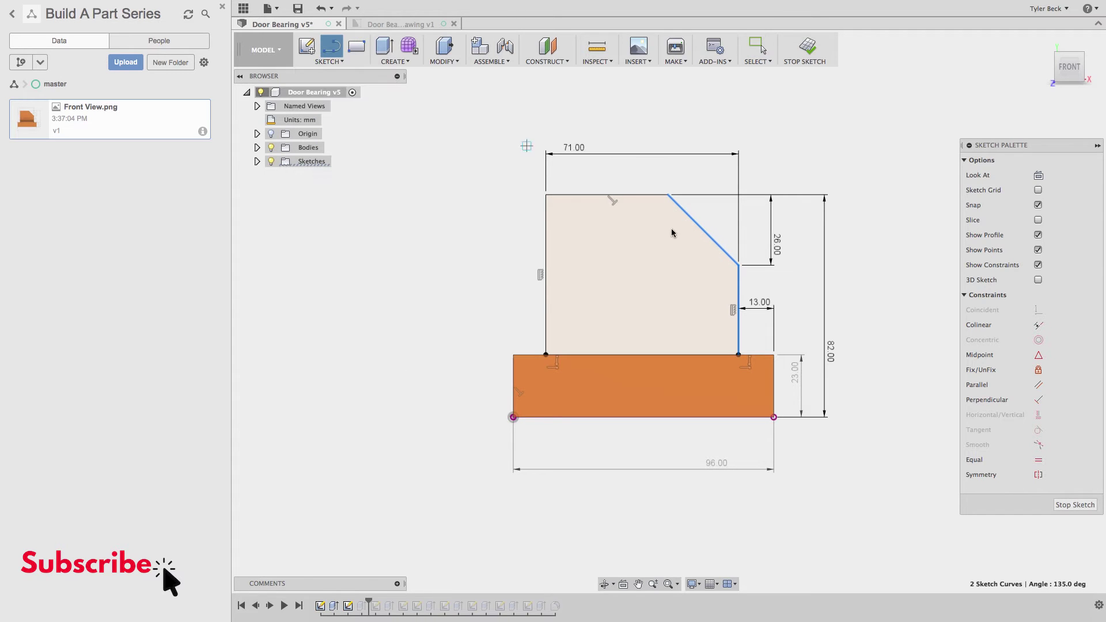
{"action": "left_click", "coordinate": [738, 266]}
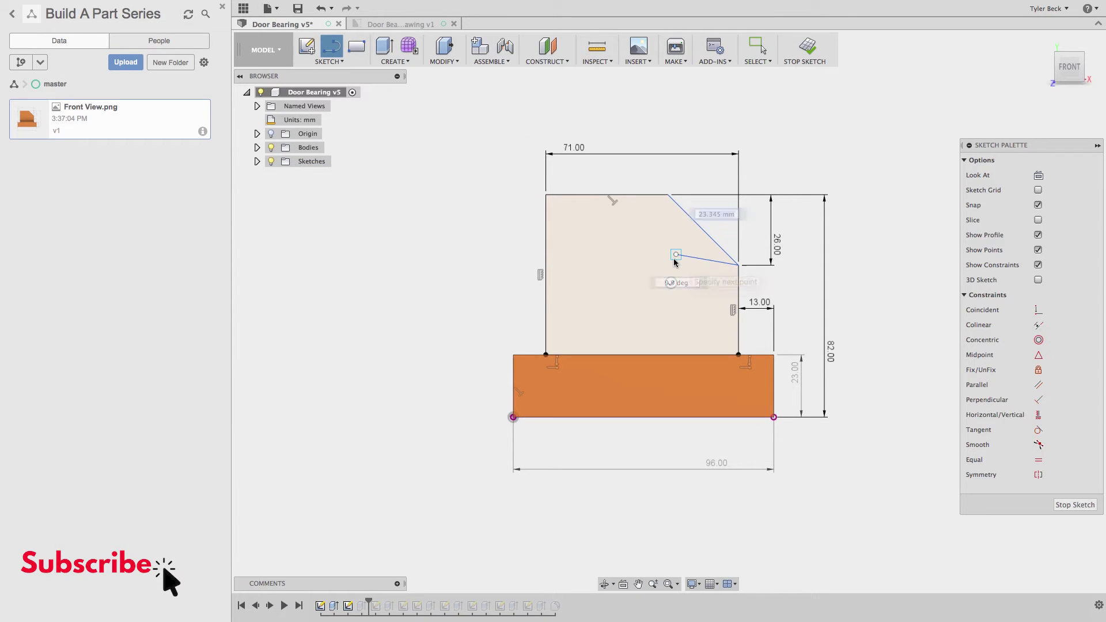
{"action": "left_click", "coordinate": [676, 254]}
{"action": "key", "text": "Escape"}
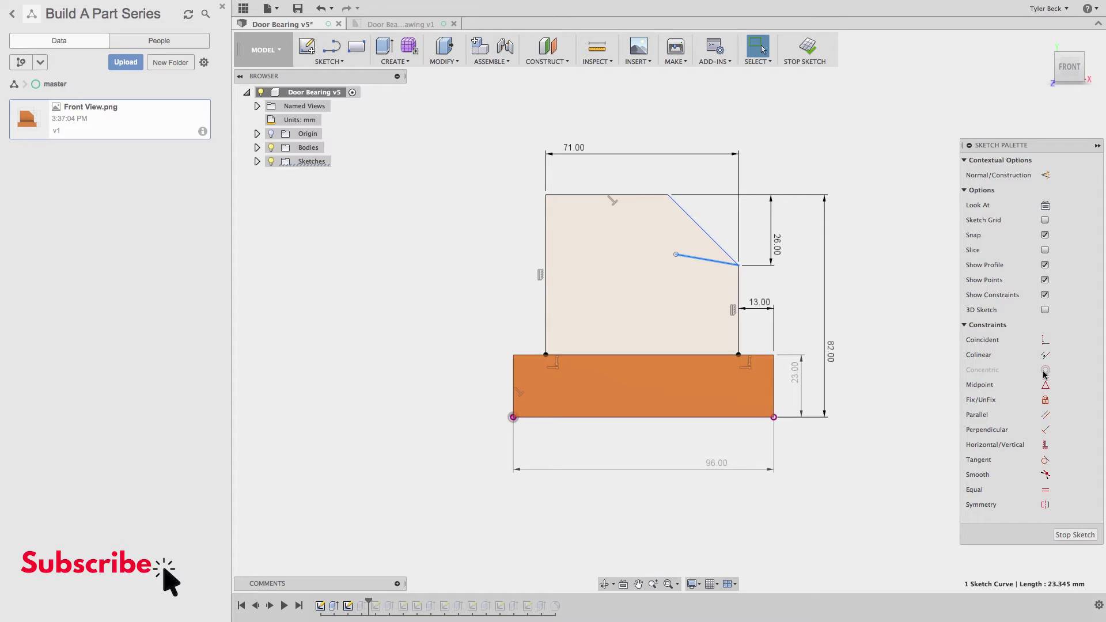
{"action": "left_click", "coordinate": [1045, 447]}
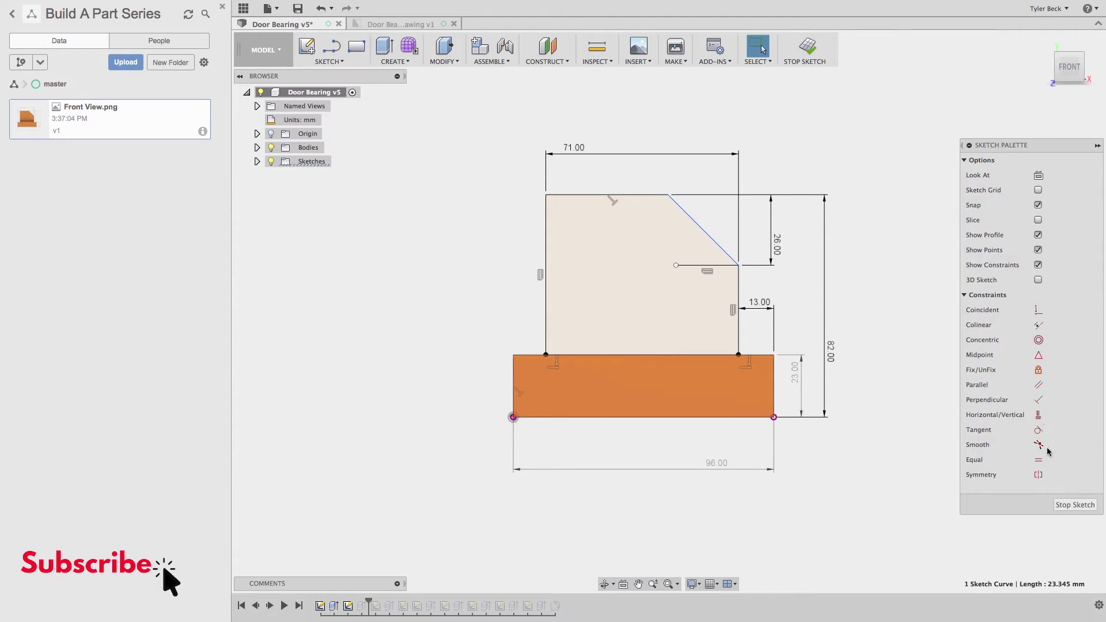
{"action": "left_click", "coordinate": [703, 265]}
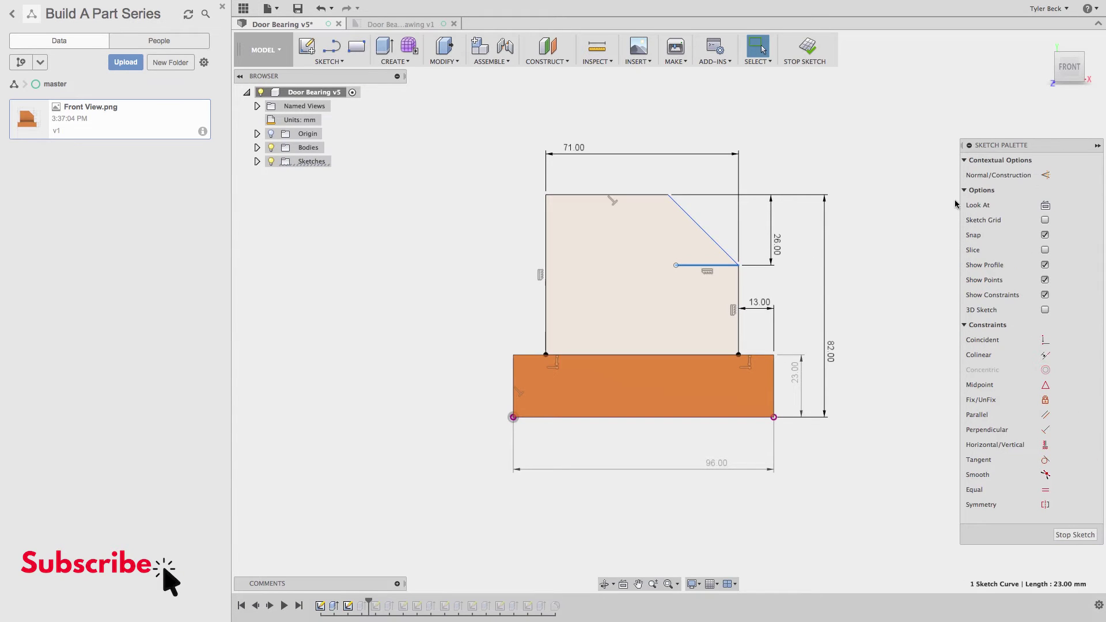
{"action": "left_click", "coordinate": [1045, 175]}
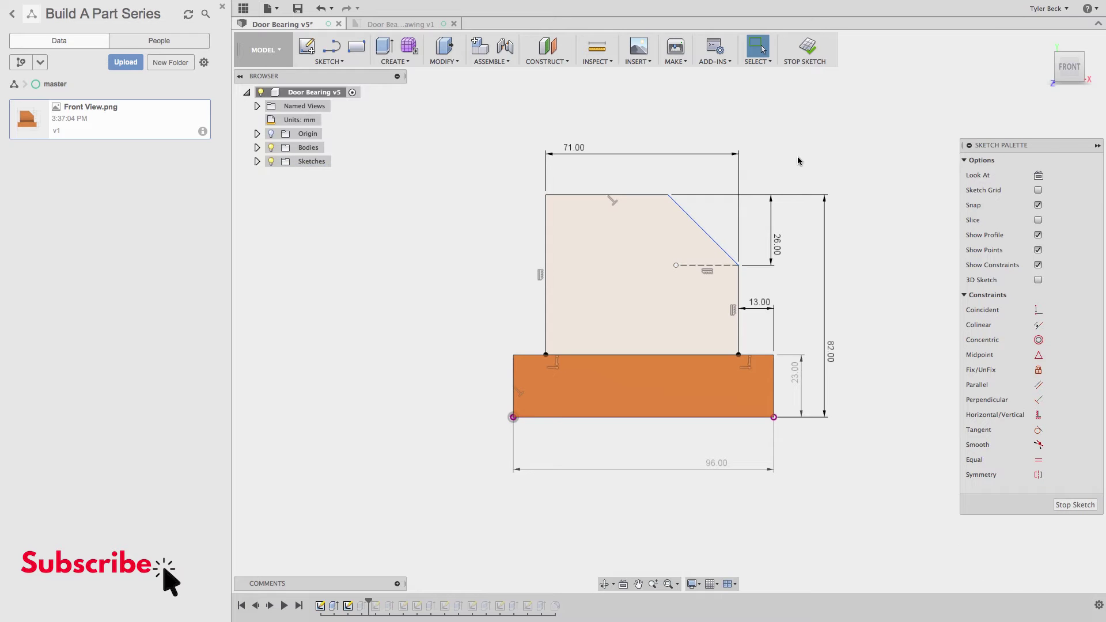
Dimension the sloped edge against the construction line at 45°
{"action": "left_click", "coordinate": [713, 242]}
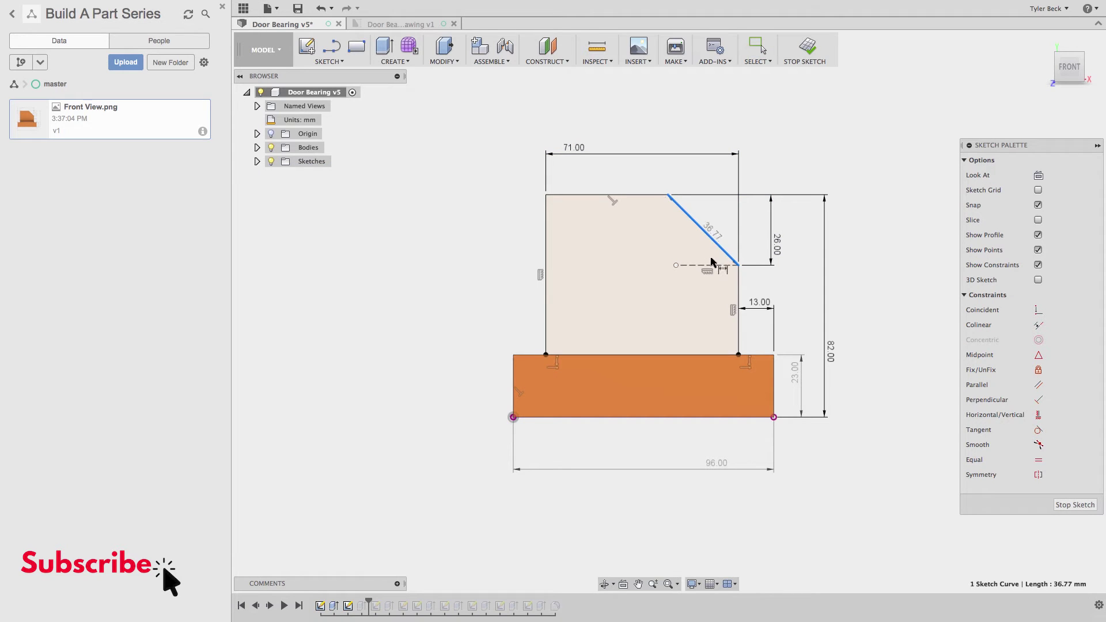
{"action": "left_click", "coordinate": [711, 266]}
{"action": "left_click", "coordinate": [692, 246]}
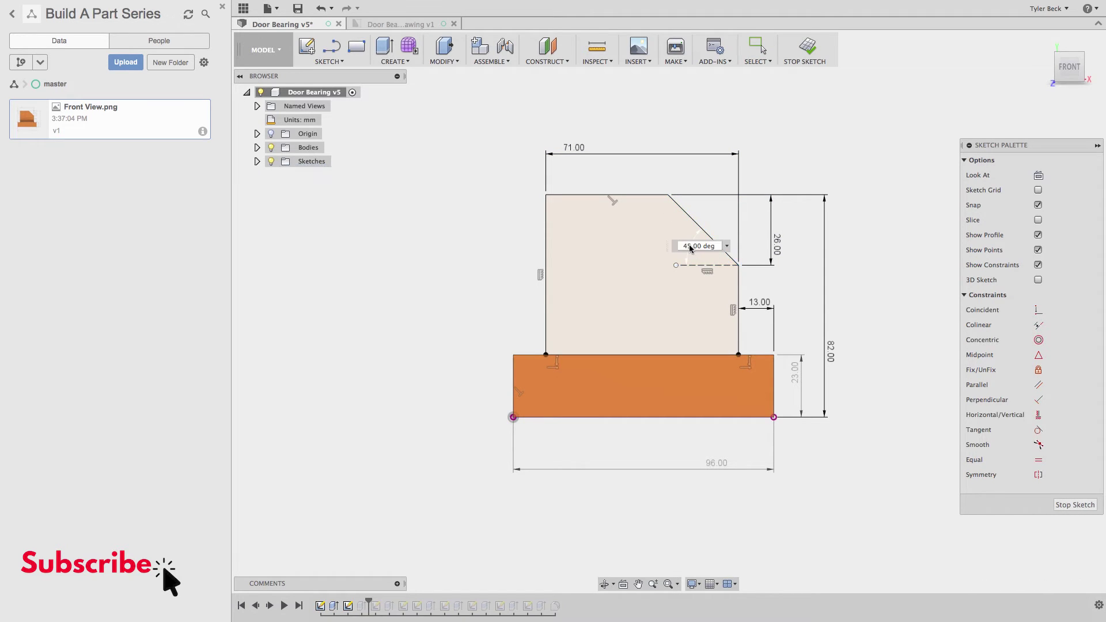
{"action": "key", "text": "Return"}
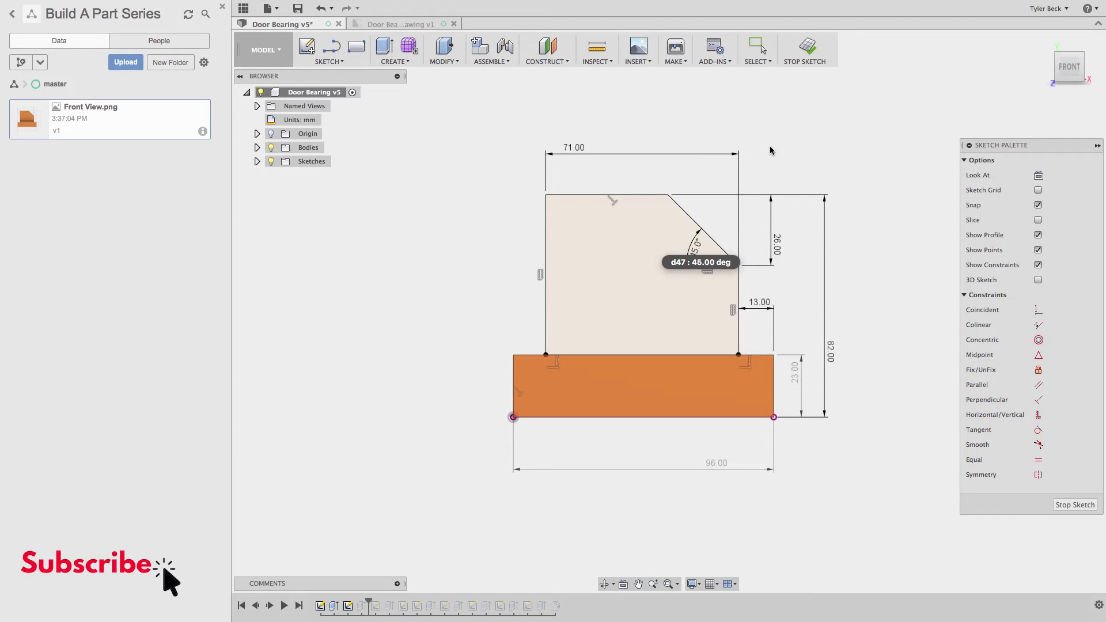
{"action": "key", "text": "Escape"}
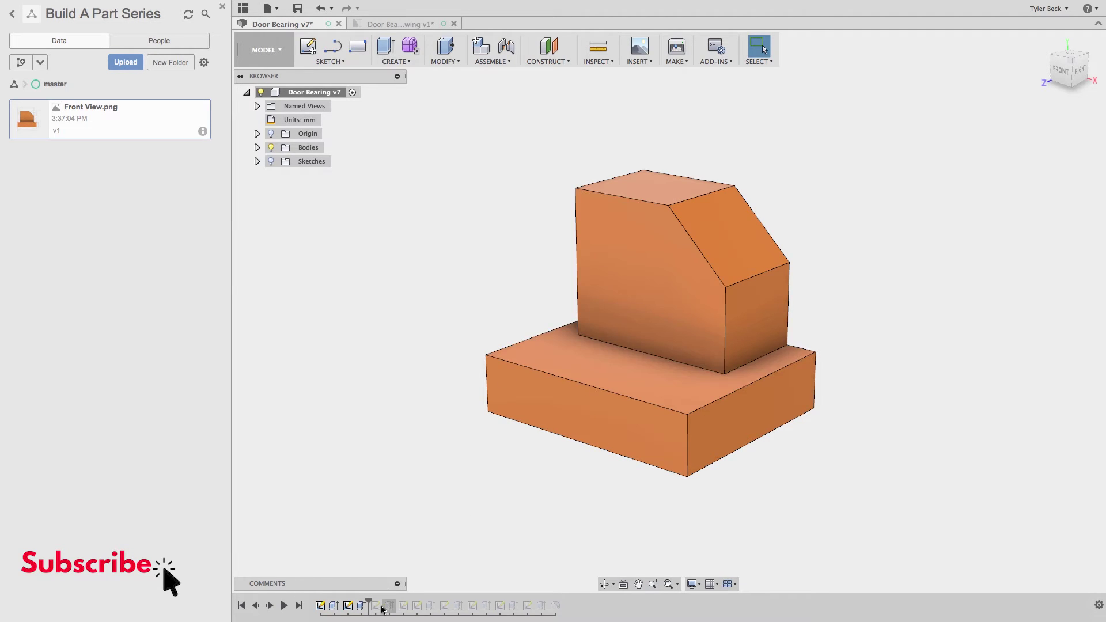
Re-edit the upright's Extrude3 and keep its -41 mm distance
{"action": "right_click", "coordinate": [361, 605]}
{"action": "left_click", "coordinate": [390, 476]}
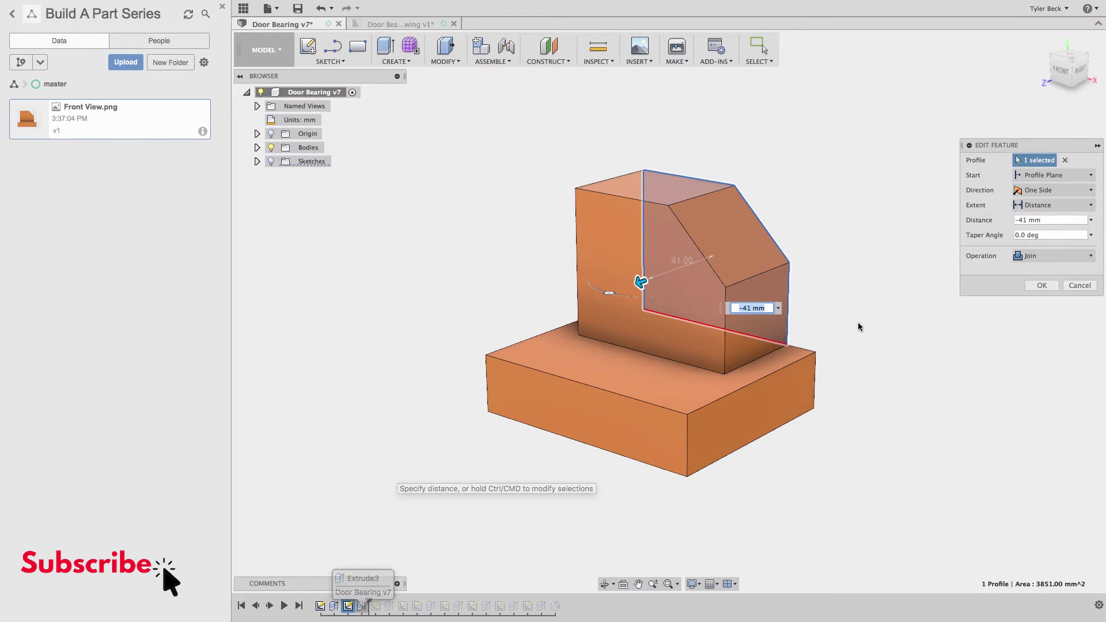
{"action": "key", "text": "Return"}
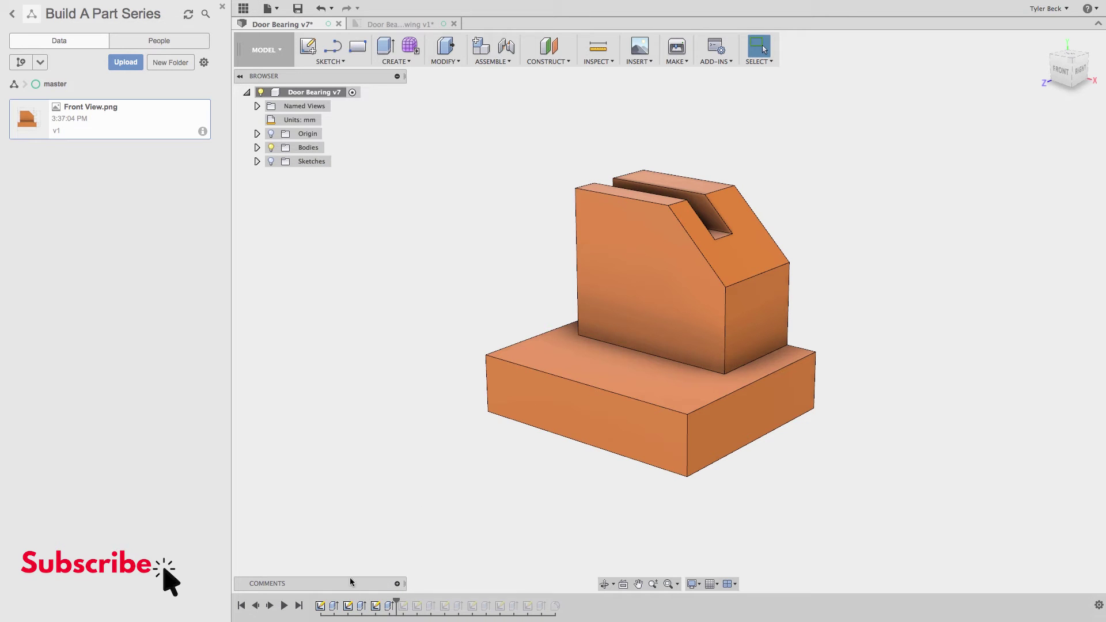
{"action": "left_click", "coordinate": [376, 606]}
Draw a 2-point rectangle at the top edge of the upright's side face
{"action": "right_click", "coordinate": [376, 606]}
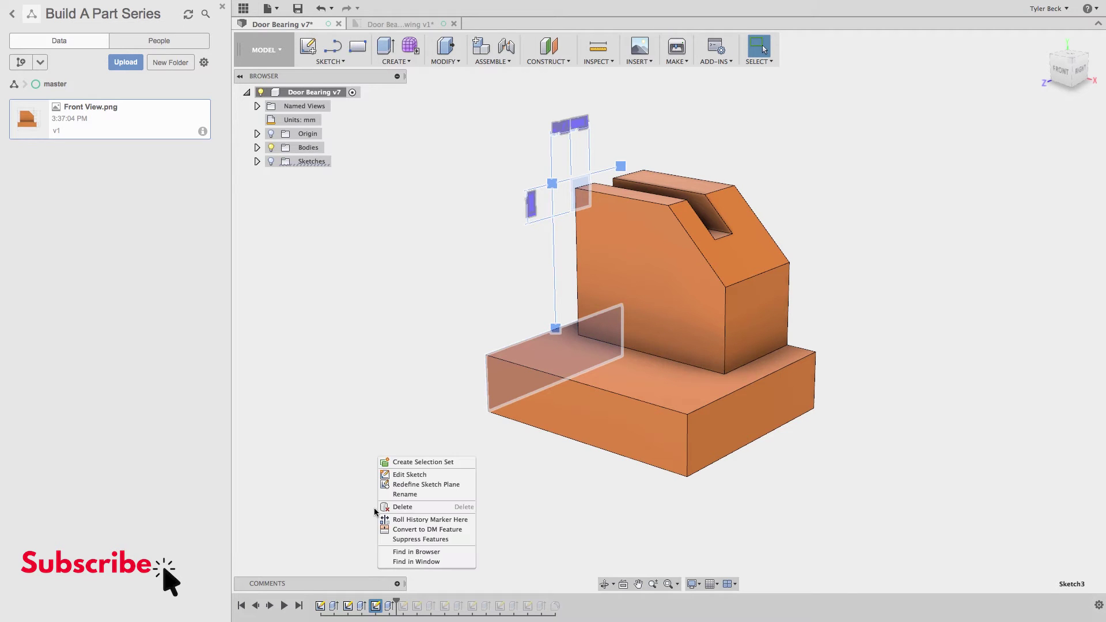
{"action": "left_click", "coordinate": [406, 564]}
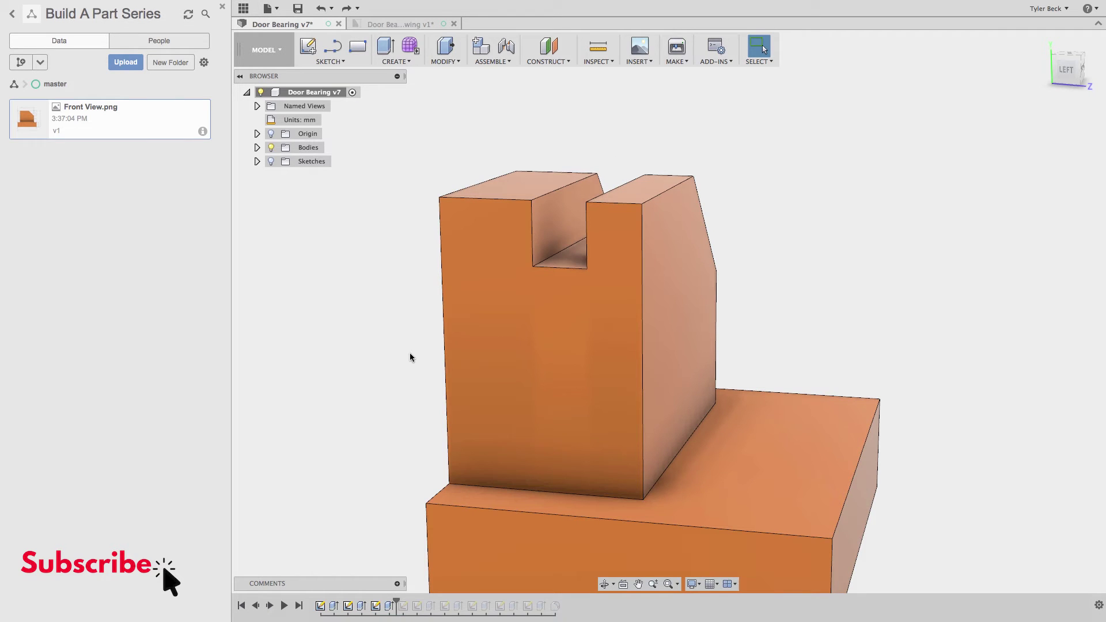
{"action": "left_click", "coordinate": [548, 271]}
{"action": "left_click", "coordinate": [357, 41]}
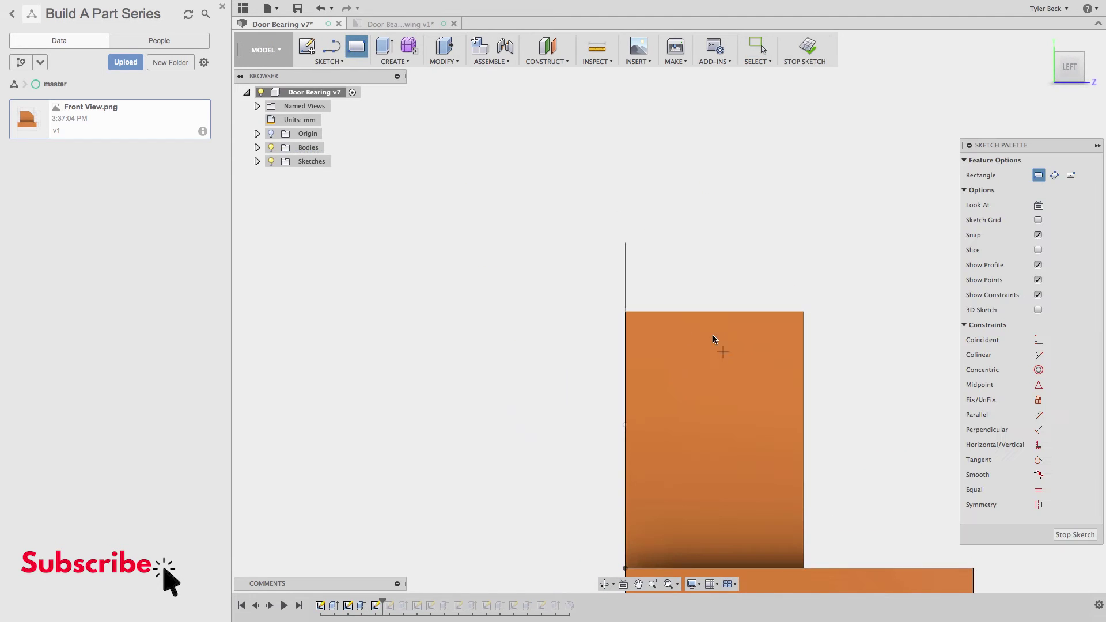
{"action": "left_click", "coordinate": [687, 312]}
{"action": "left_click", "coordinate": [749, 372]}
{"action": "key", "text": "Escape"}
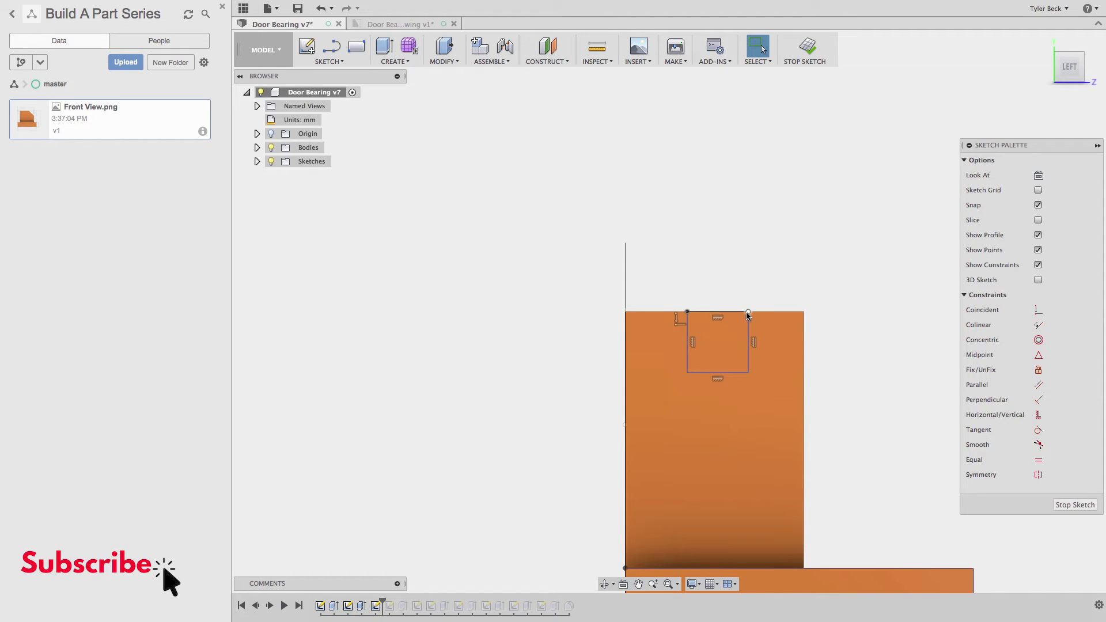
Dimension the rectangle 11 mm wide and 13 mm deep, then finish the sketch
{"action": "key", "text": "d"}
{"action": "left_click", "coordinate": [757, 327]}
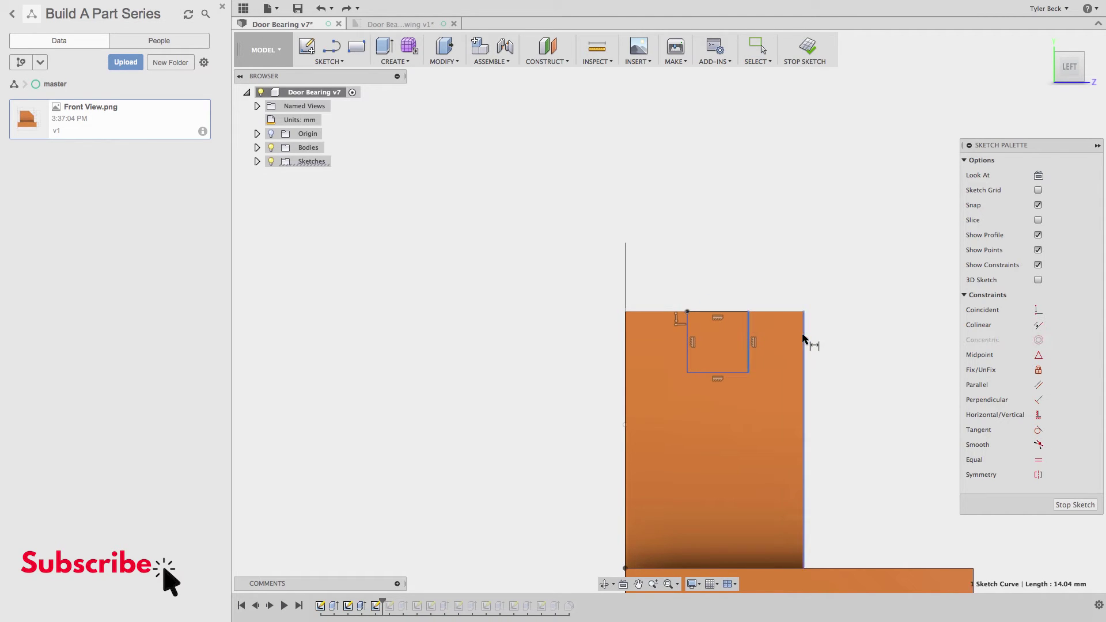
{"action": "left_click", "coordinate": [803, 341]}
{"action": "left_click", "coordinate": [778, 271]}
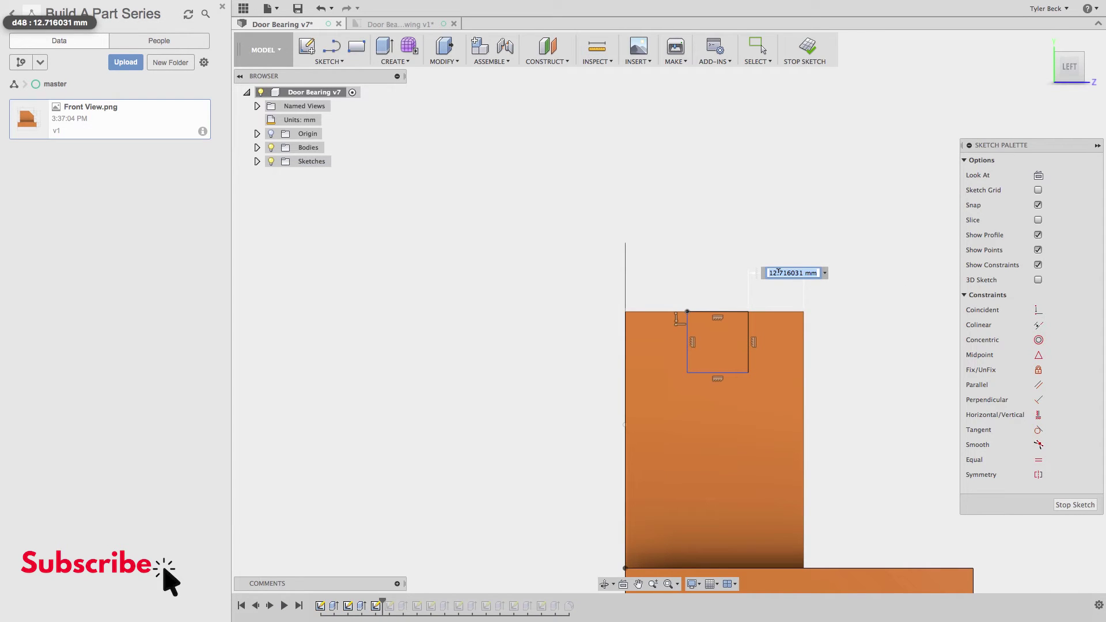
{"action": "type", "text": "11"}
{"action": "key", "text": "Return"}
{"action": "left_click", "coordinate": [756, 346]}
{"action": "left_click", "coordinate": [784, 344]}
{"action": "type", "text": "13"}
{"action": "key", "text": "Return"}
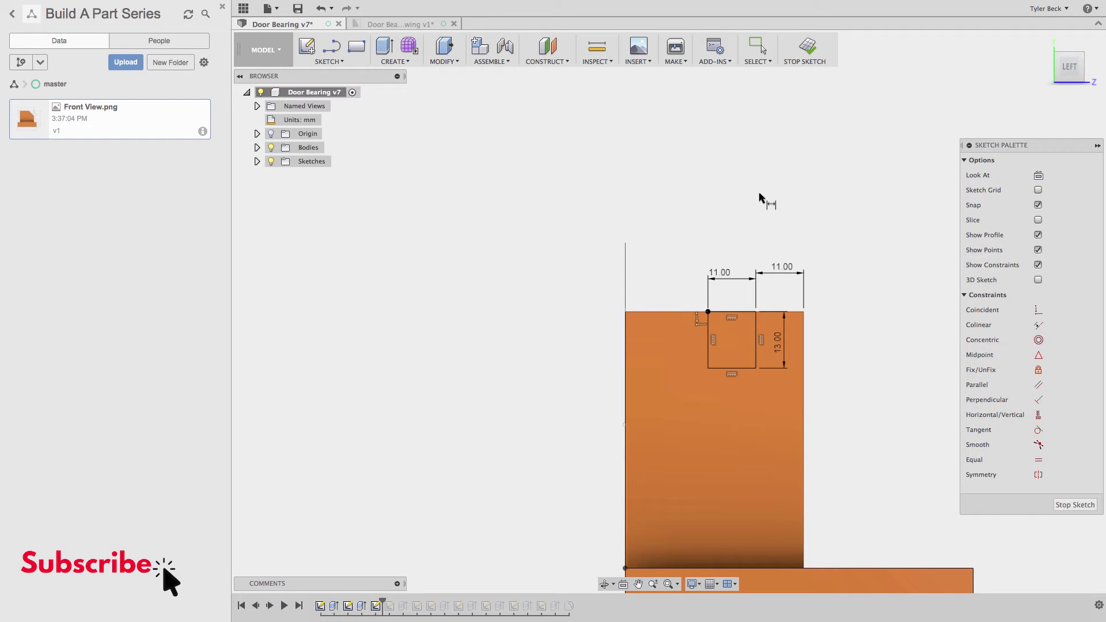
{"action": "left_click", "coordinate": [807, 46]}
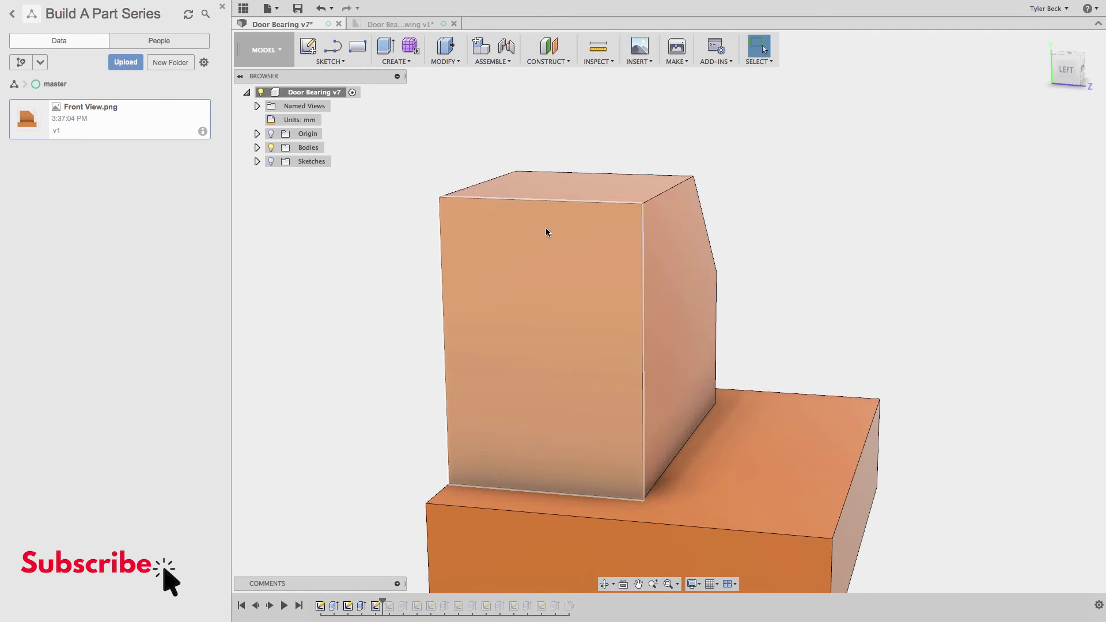
Extrude-cut the 11 × 13 mm rectangle -140 mm through the upright's top
{"action": "left_click", "coordinate": [567, 219]}
{"action": "key", "text": "e"}
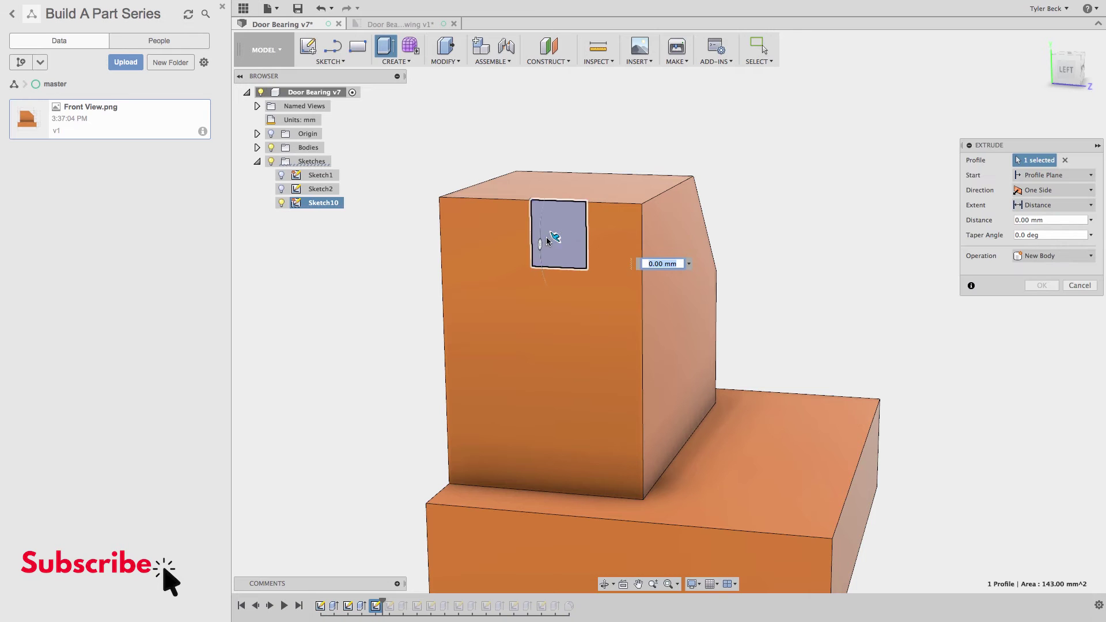
{"action": "left_click_drag", "start_coordinate": [559, 237], "coordinate": [698, 140]}
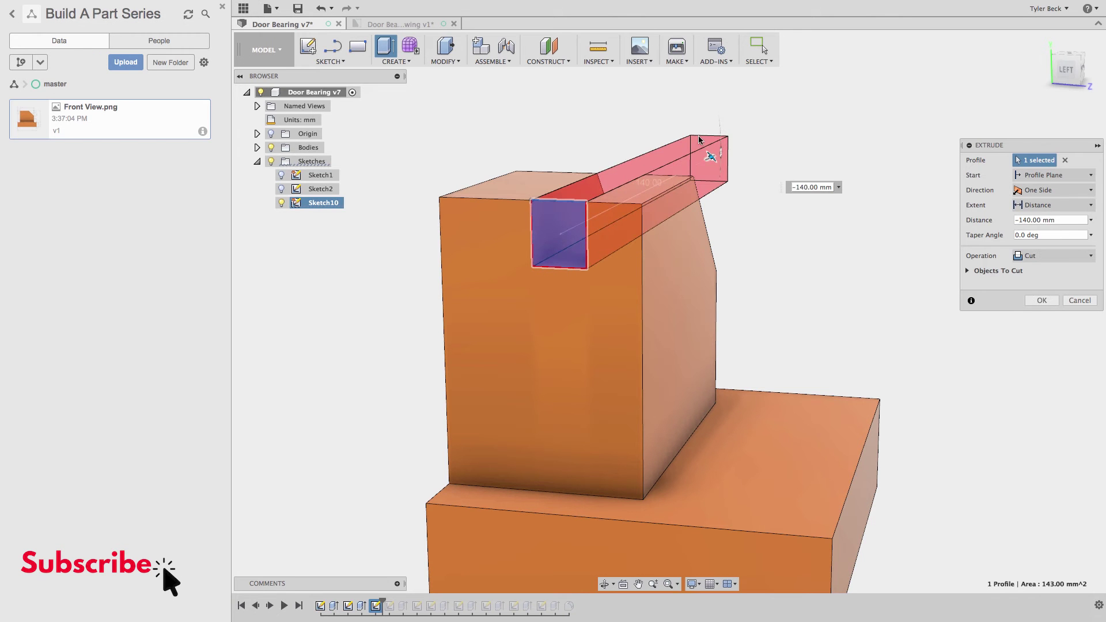
{"action": "left_click", "coordinate": [1048, 194]}
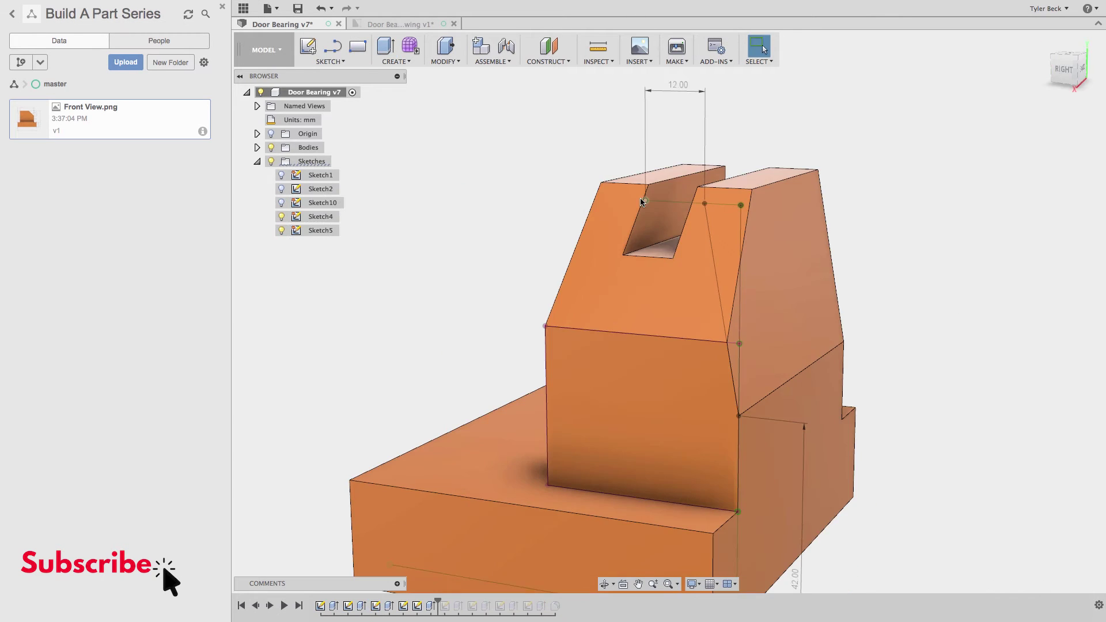
{"action": "mouse_move", "coordinate": [640, 199]}
{"action": "middle_mouse_down", "text": "shift"}
{"action": "mouse_move", "coordinate": [818, 254]}
{"action": "mouse_move", "coordinate": [846, 279]}
{"action": "middle_mouse_up", "text": "shift"}
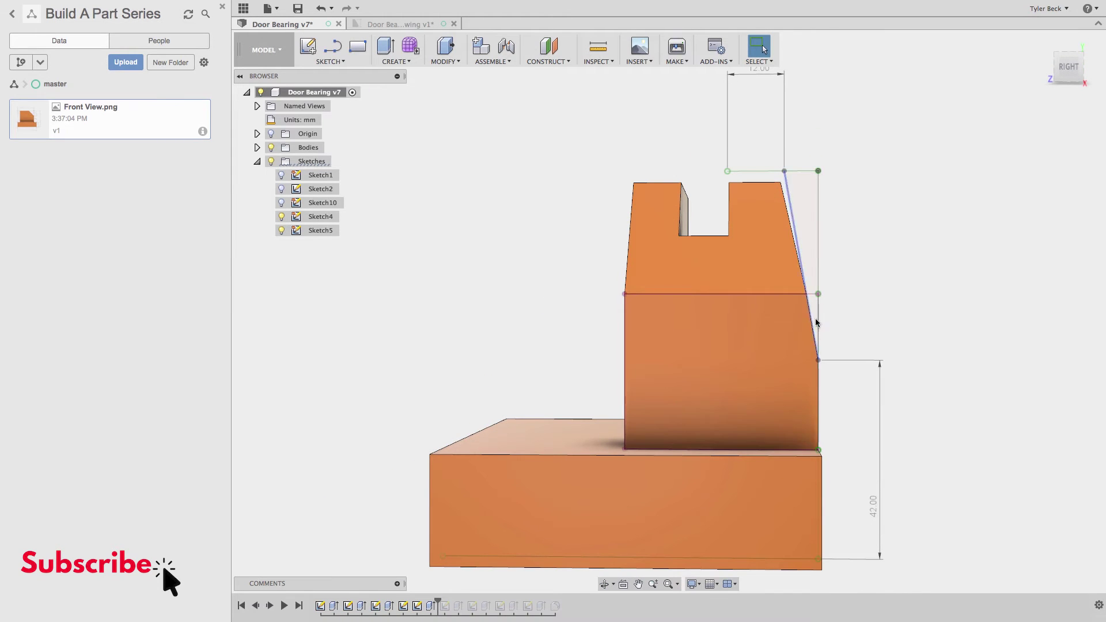
{"action": "middle_click_drag", "start_coordinate": [847, 302], "coordinate": [717, 534], "text": "shift"}
{"action": "left_click", "coordinate": [717, 529]}
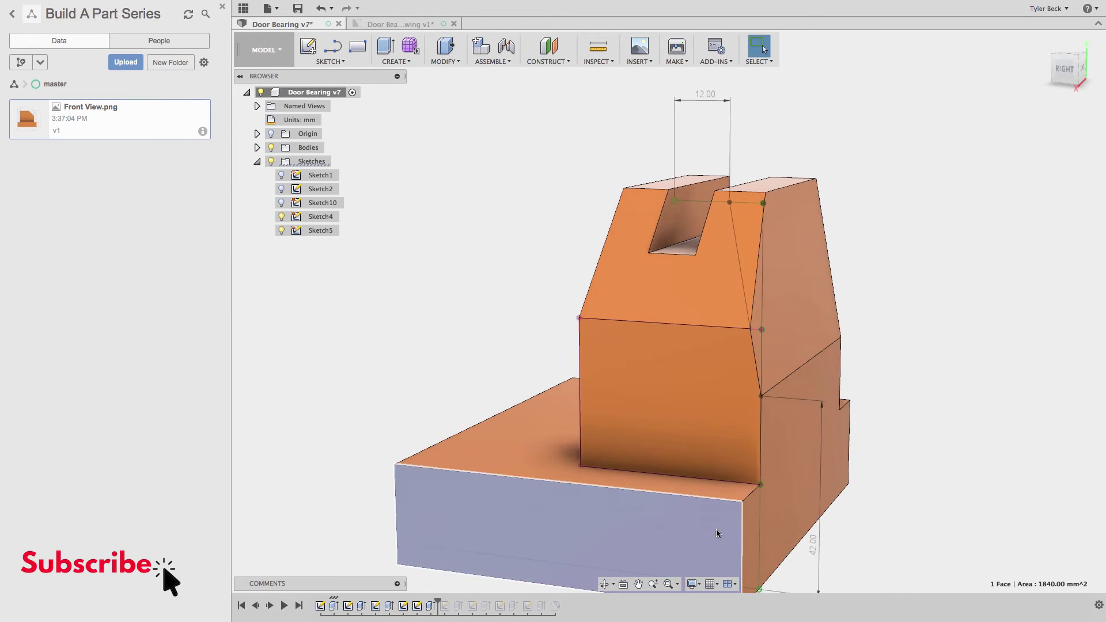
{"action": "scroll", "coordinate": [786, 279], "scroll_direction": "down", "scroll_amount": 2}
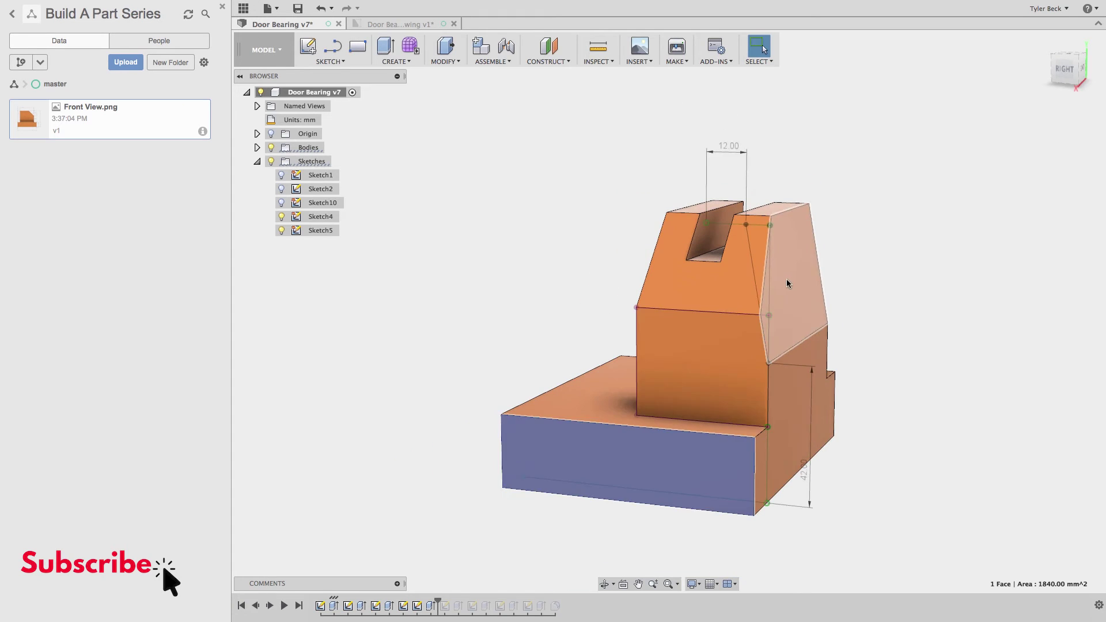
{"action": "right_click", "coordinate": [417, 606]}
{"action": "left_click", "coordinate": [450, 474]}
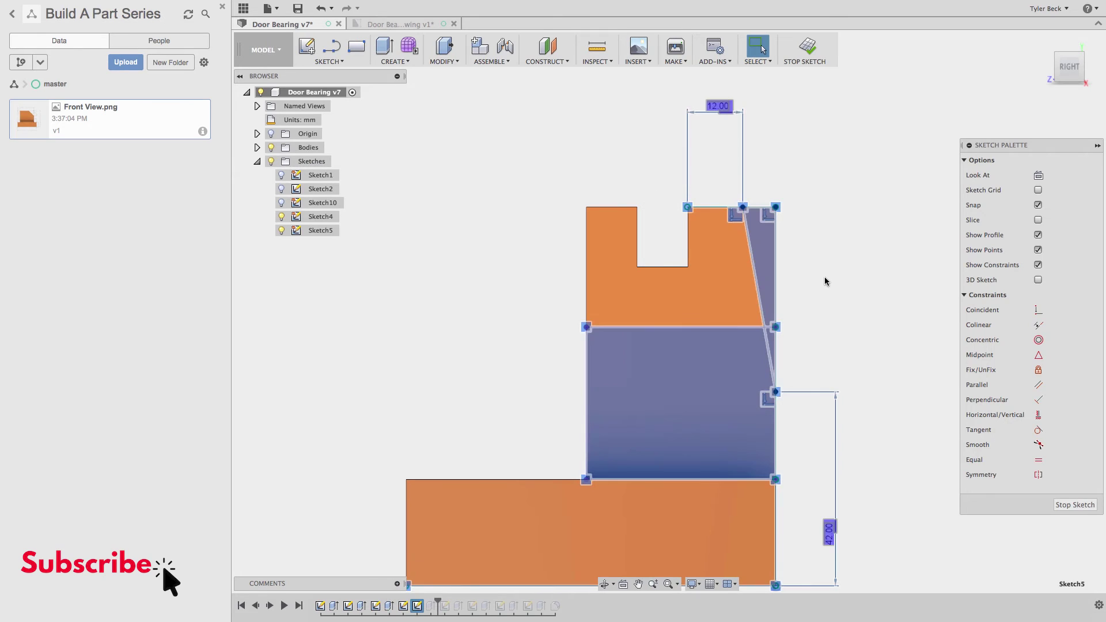
{"action": "left_click", "coordinate": [810, 209]}
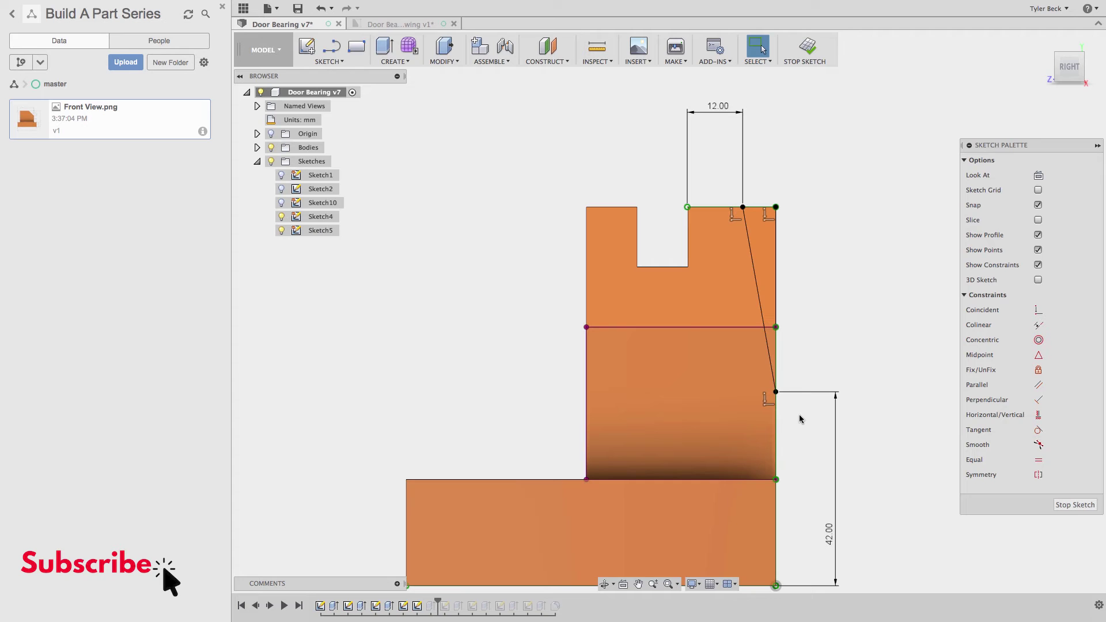
{"action": "left_click", "coordinate": [804, 51]}
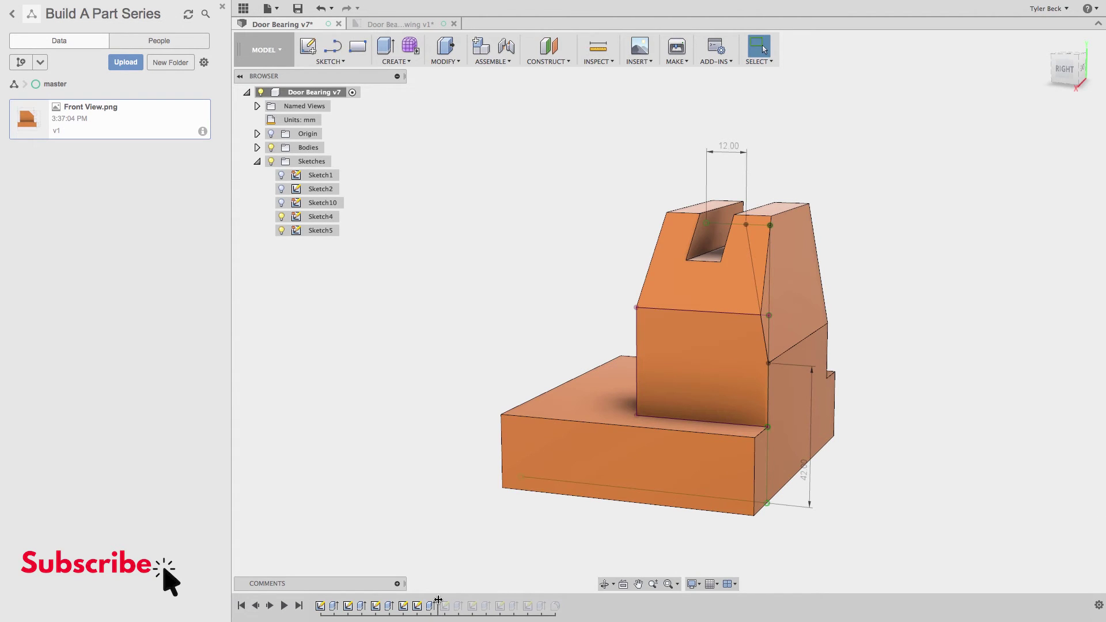
Step history forward to the 19 × 7 mm front notch, stopping before the rounded boss
{"action": "left_click_drag", "start_coordinate": [442, 603], "coordinate": [467, 610]}
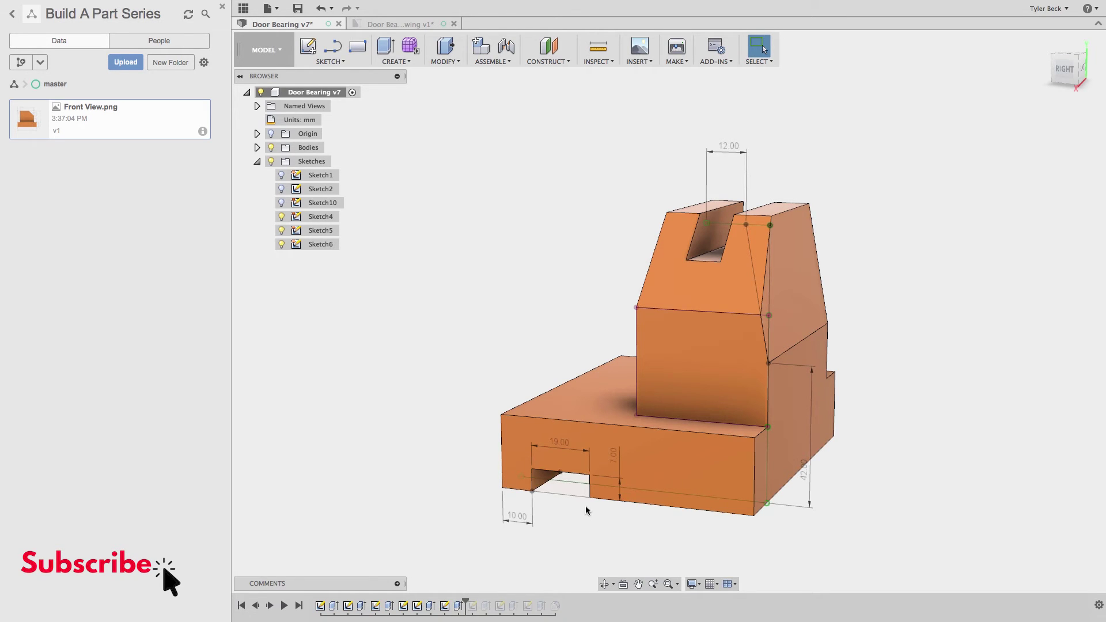
{"action": "scroll", "coordinate": [582, 530], "scroll_direction": "up", "scroll_amount": 5}
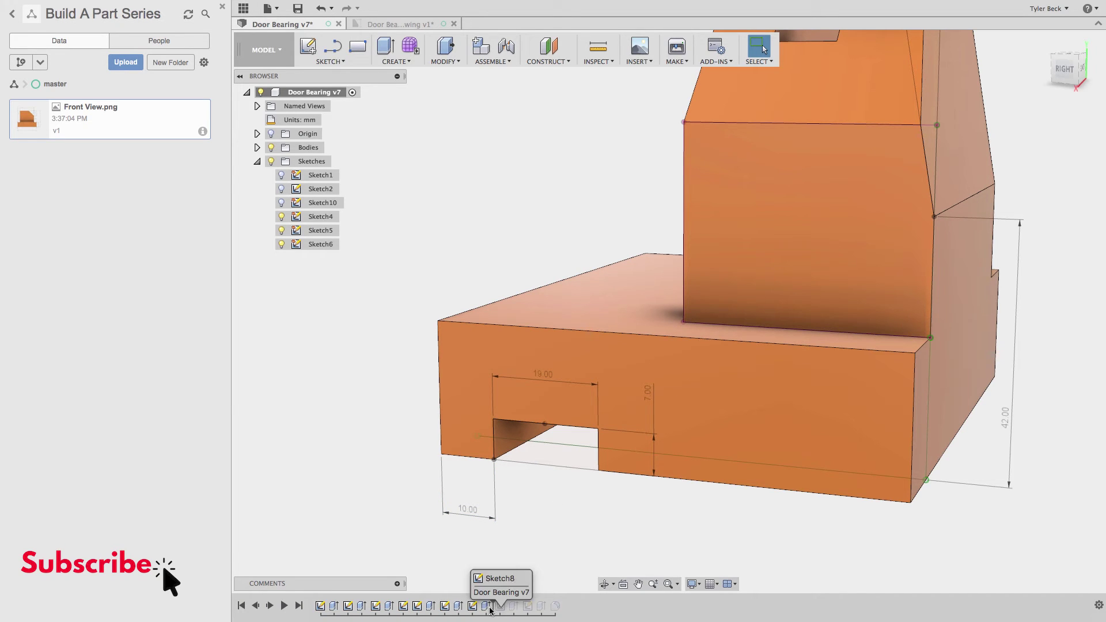
{"action": "left_click_drag", "start_coordinate": [494, 612], "coordinate": [493, 605]}
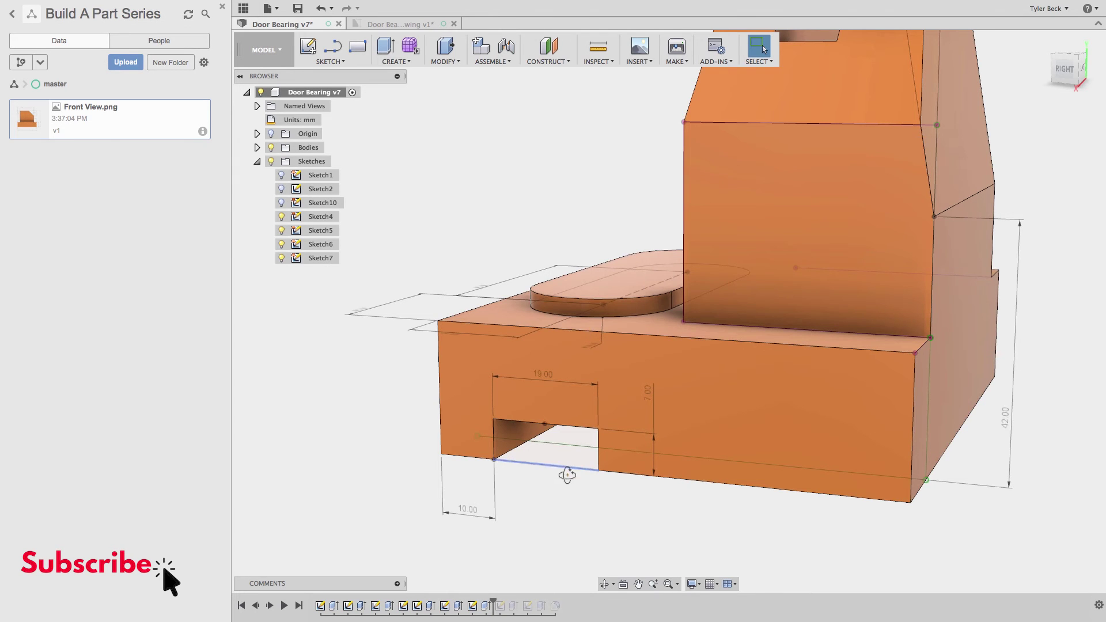
{"action": "middle_click_drag", "start_coordinate": [568, 474], "coordinate": [537, 572], "text": "shift"}
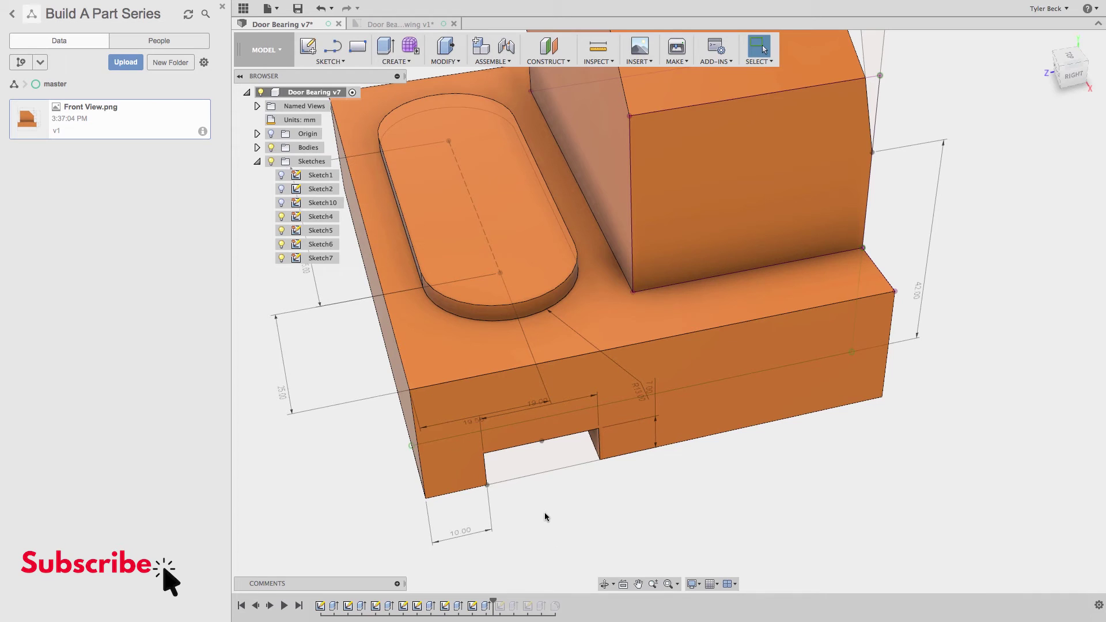
{"action": "left_click_drag", "start_coordinate": [494, 603], "coordinate": [464, 599]}
{"action": "left_click", "coordinate": [473, 237]}
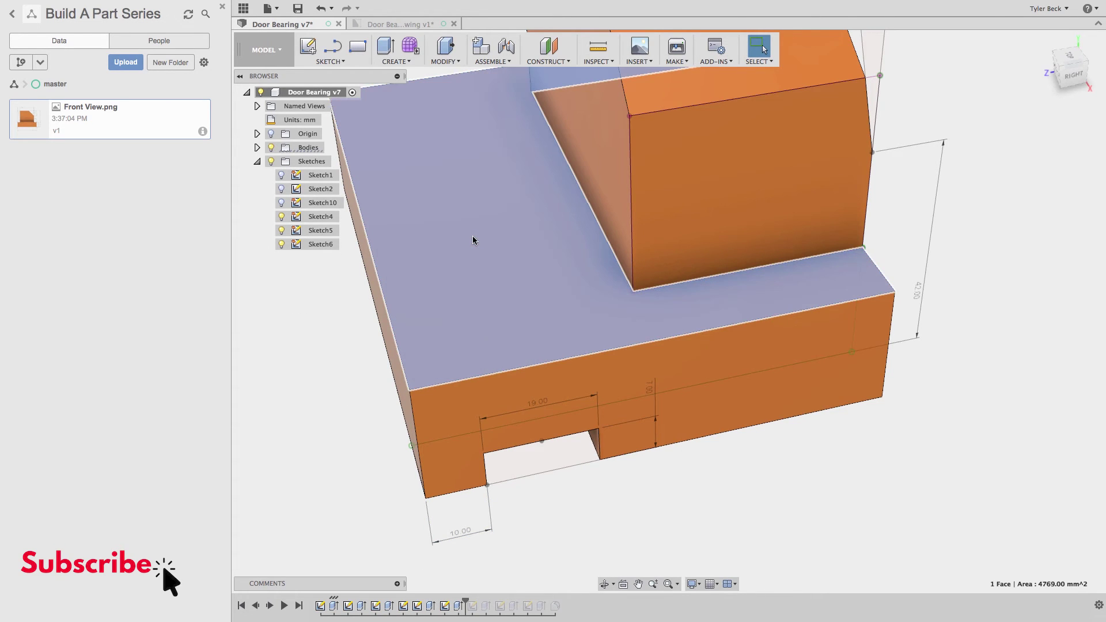
Start a new sketch on the base's top face and pick the Center to Center Slot tool
{"action": "left_click", "coordinate": [309, 47]}
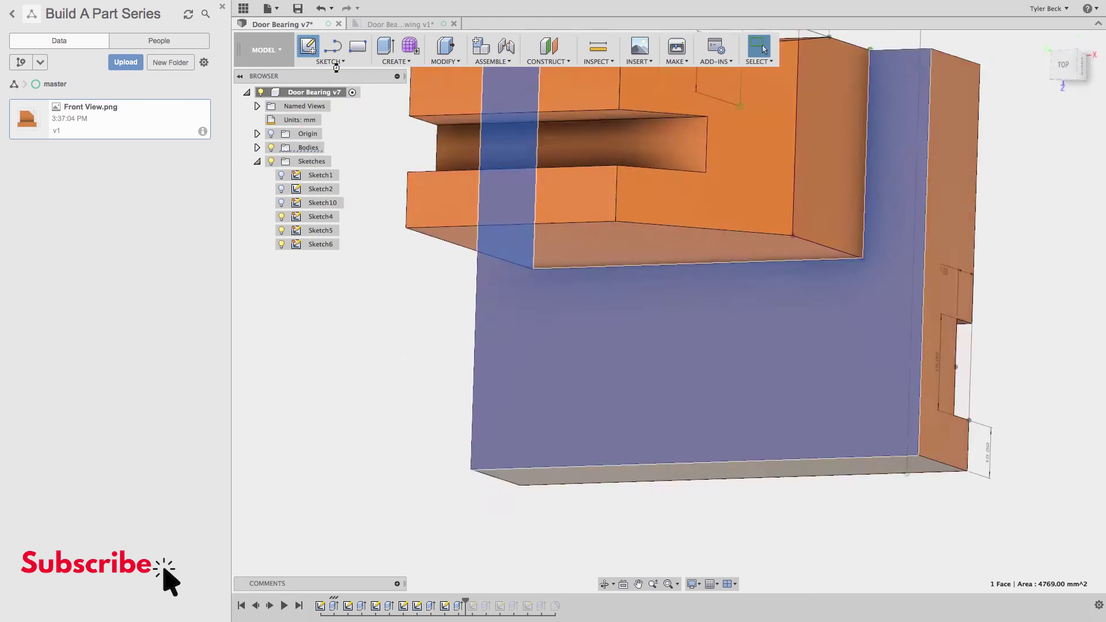
{"action": "left_click", "coordinate": [334, 59]}
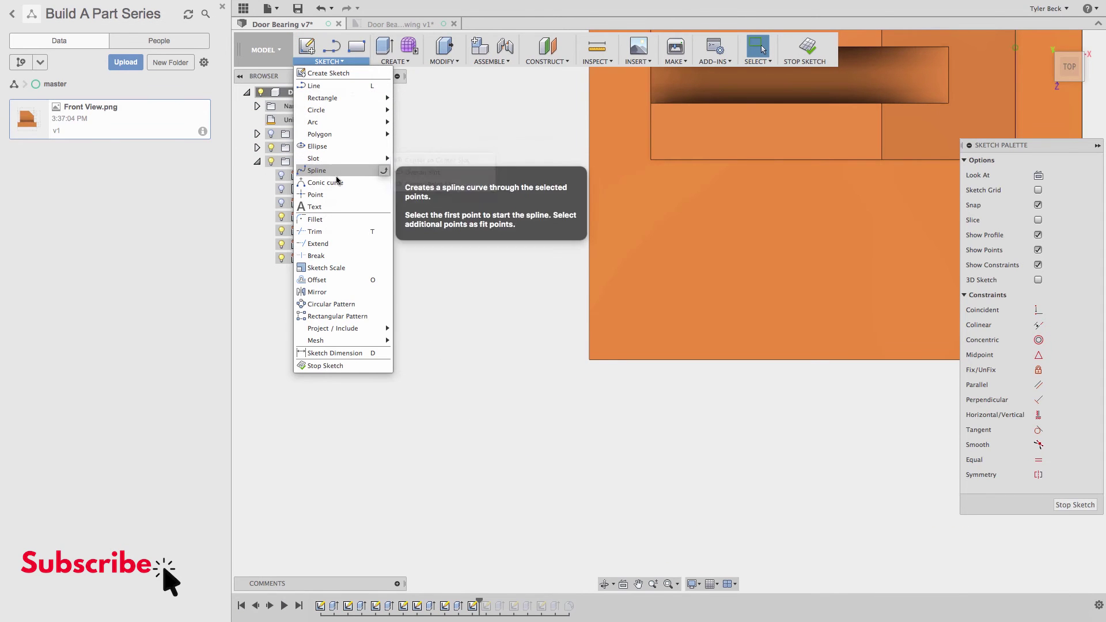
{"action": "mouse_move", "coordinate": [329, 164]}
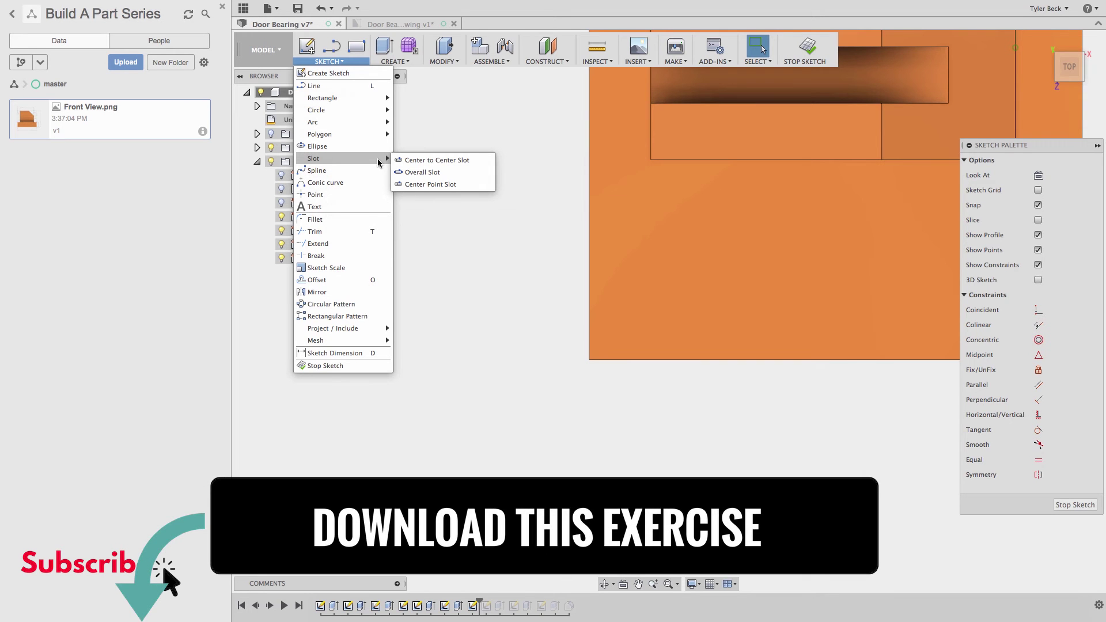
Draw a center-to-center slot on the base plate below the upright's opening
{"action": "left_click", "coordinate": [426, 162]}
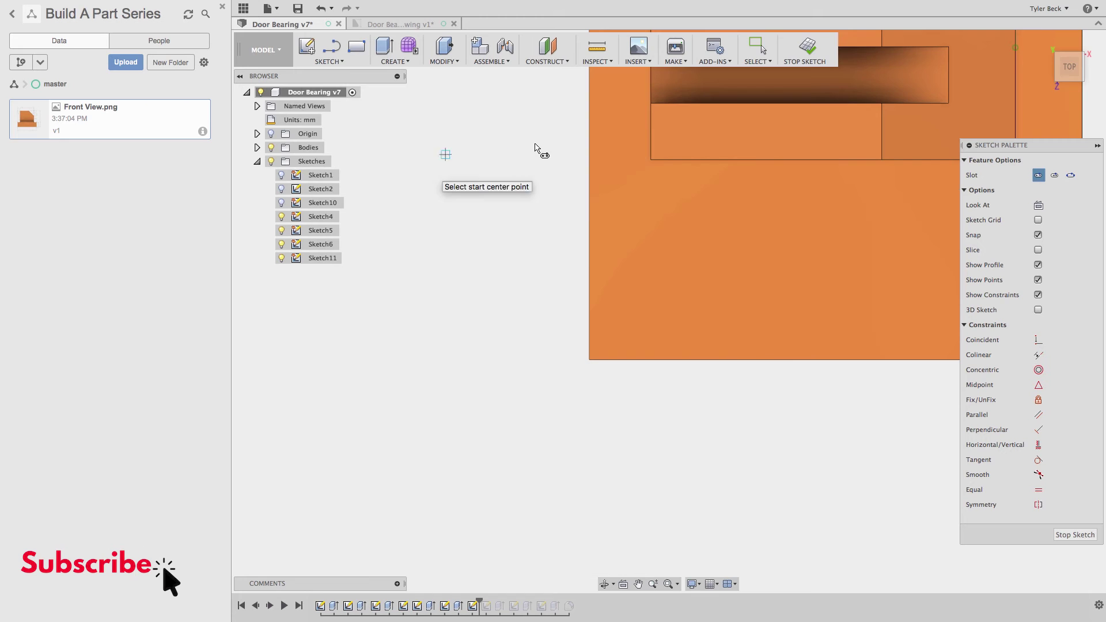
{"action": "scroll", "coordinate": [842, 308], "scroll_direction": "down", "scroll_amount": 3}
{"action": "middle_click_drag", "start_coordinate": [843, 281], "coordinate": [707, 281]}
{"action": "left_click", "coordinate": [644, 269]}
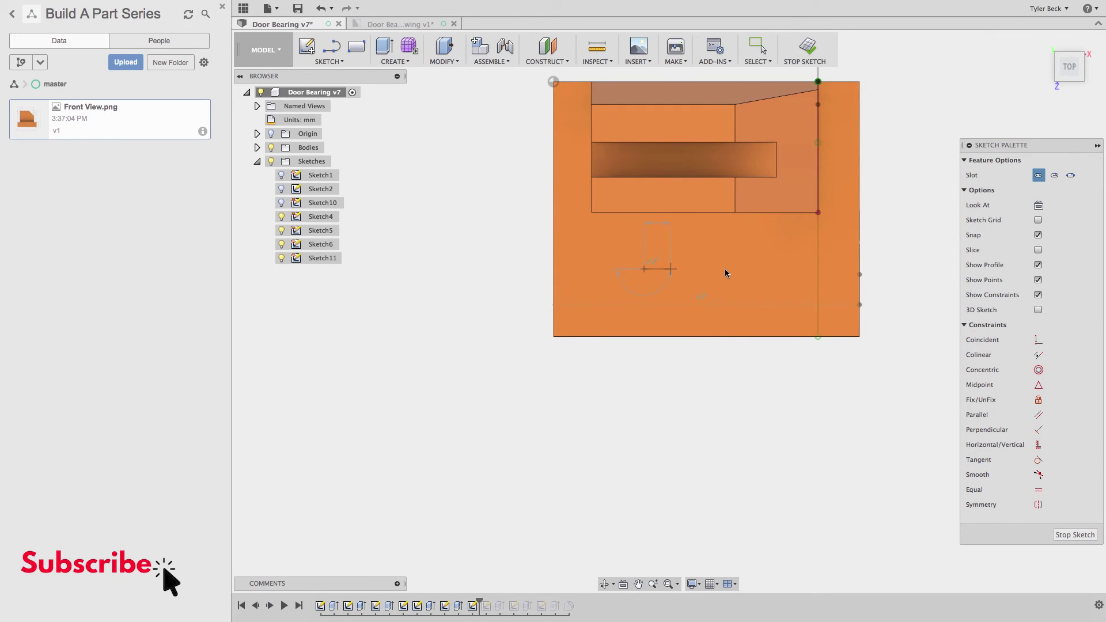
{"action": "left_click", "coordinate": [765, 277]}
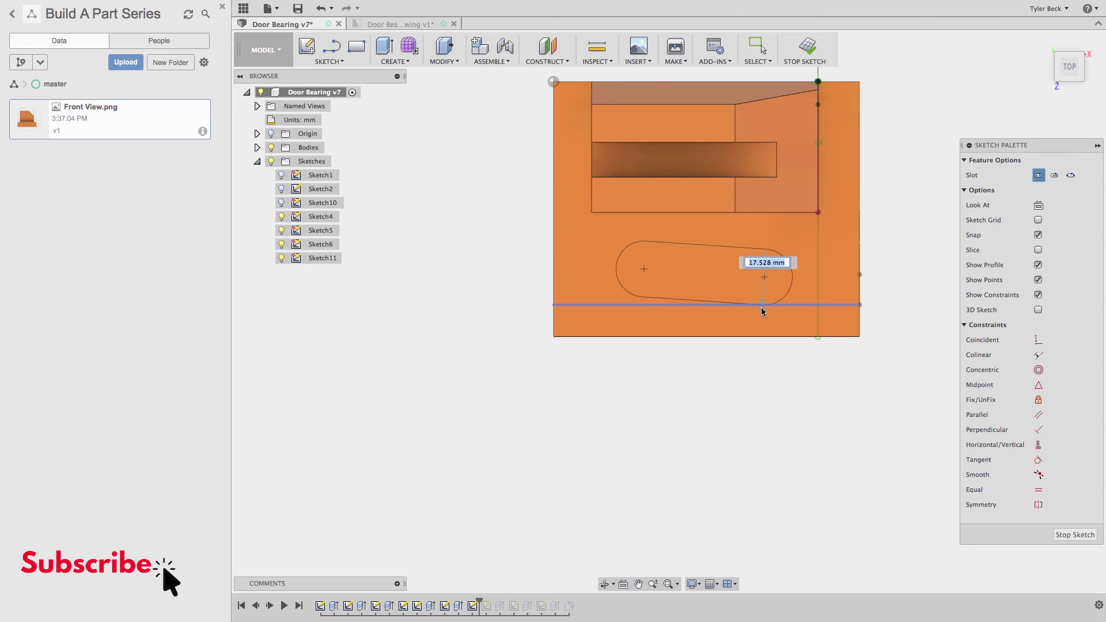
{"action": "left_click", "coordinate": [762, 308]}
{"action": "key", "text": "Escape"}
Constrain the slot's centre line to be horizontal
{"action": "scroll", "coordinate": [710, 275], "scroll_direction": "up", "scroll_amount": 3}
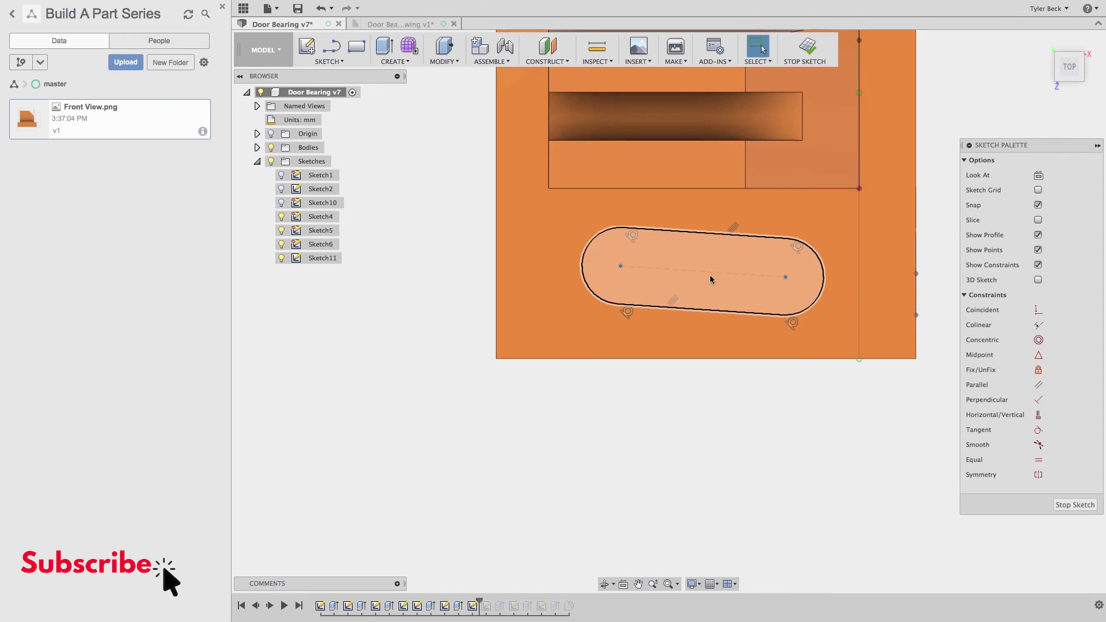
{"action": "left_click", "coordinate": [730, 274]}
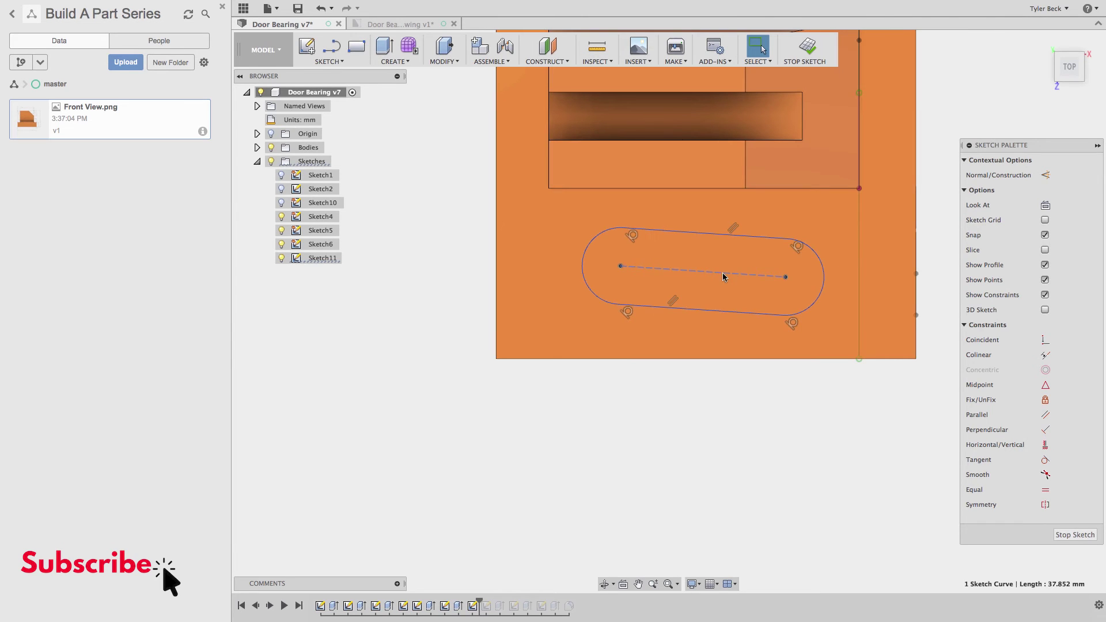
{"action": "left_click", "coordinate": [1045, 445]}
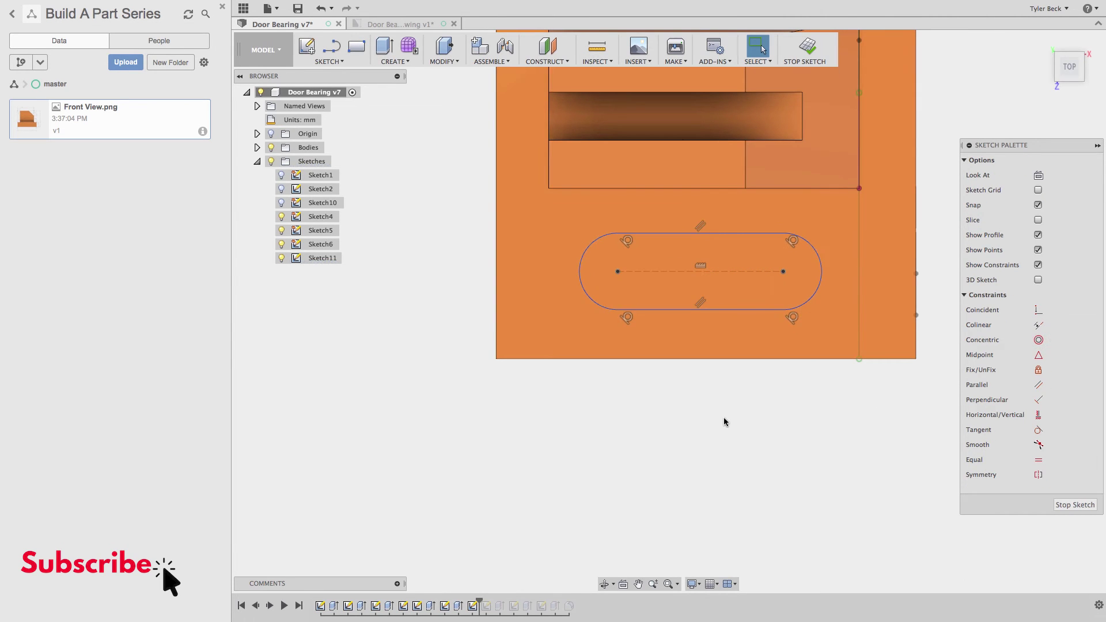
{"action": "key", "text": "d"}
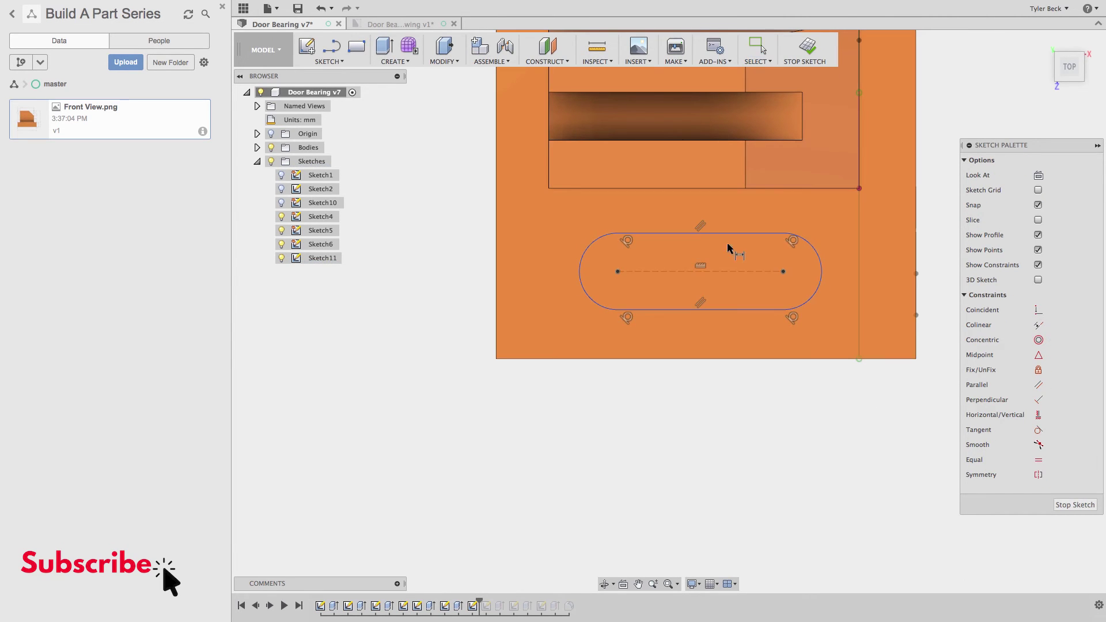
Dimension the slot's end radius to R13 and its centre spacing to 45 mm
{"action": "left_click", "coordinate": [818, 251]}
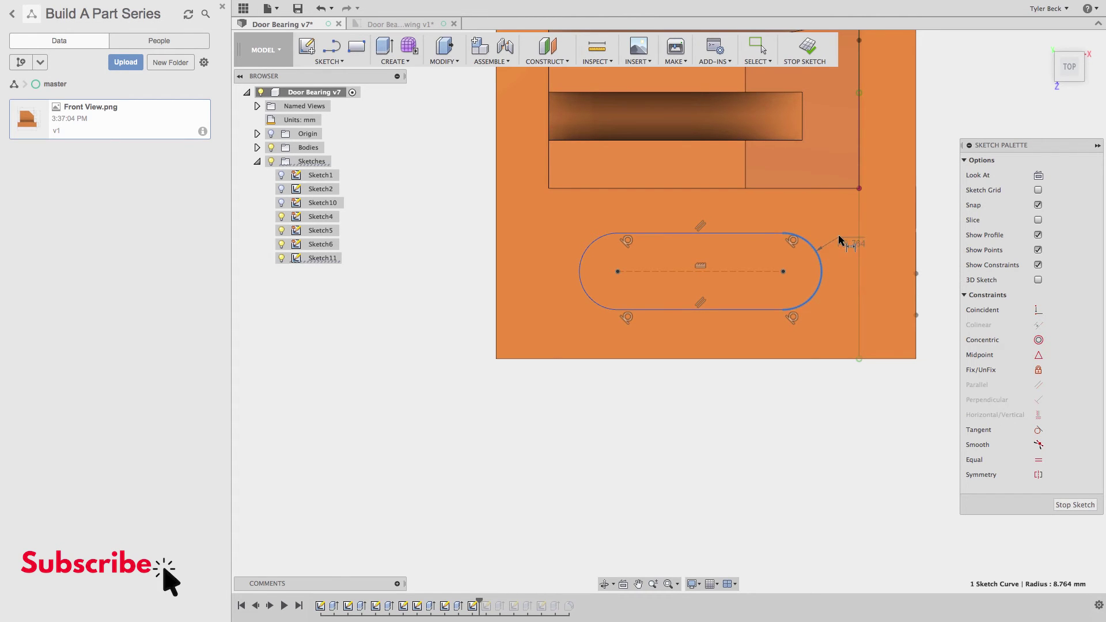
{"action": "left_click", "coordinate": [839, 235]}
{"action": "type", "text": "13"}
{"action": "key", "text": "Return"}
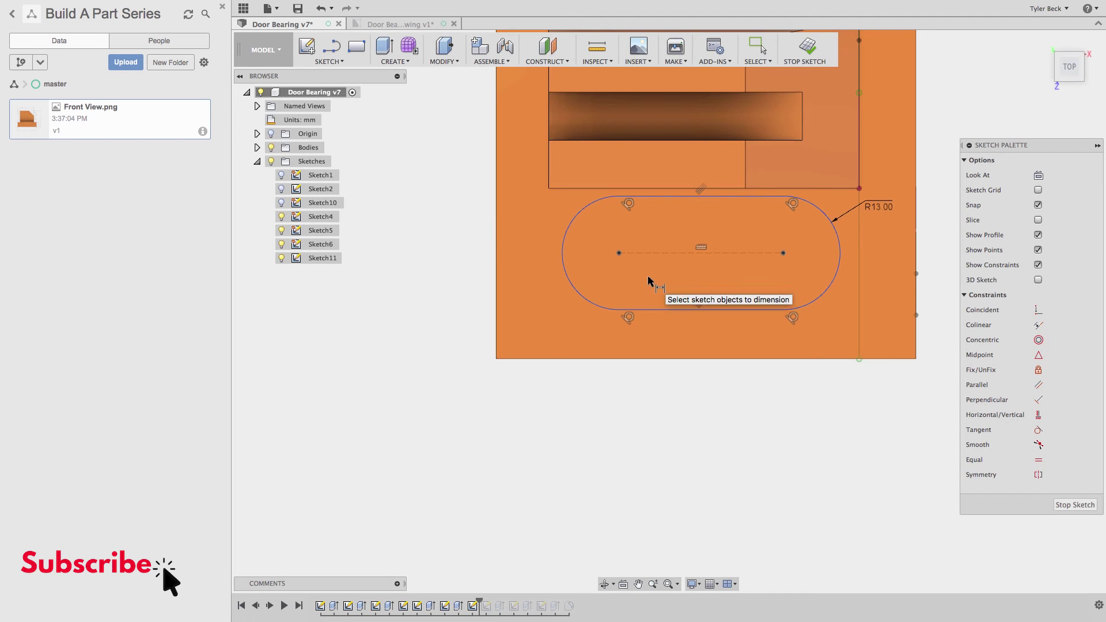
{"action": "left_click", "coordinate": [662, 252]}
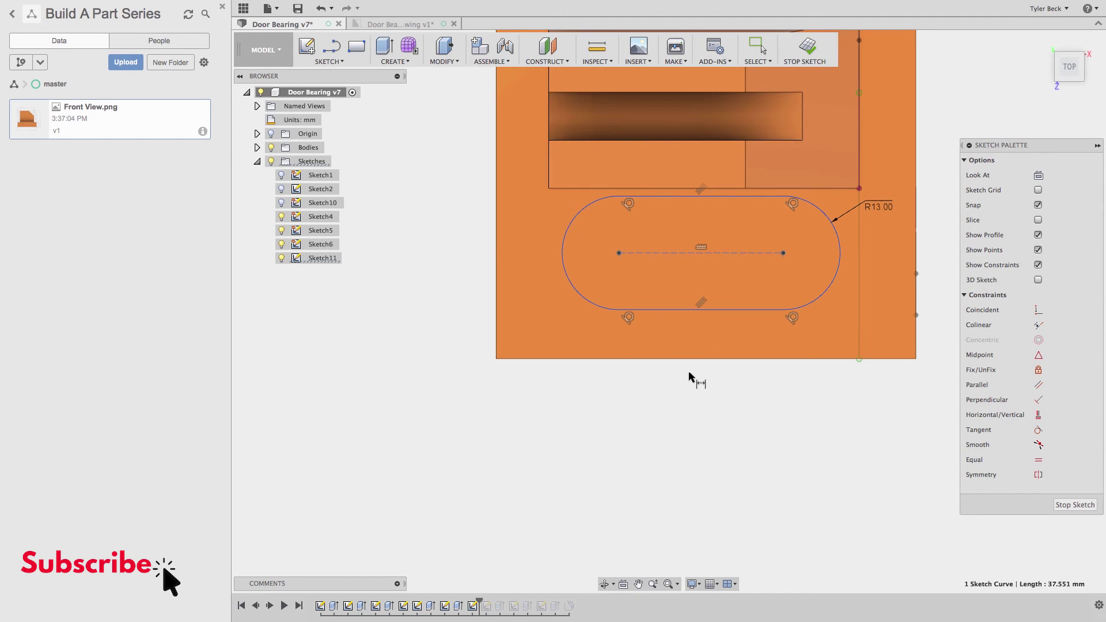
{"action": "left_click", "coordinate": [692, 387]}
{"action": "type", "text": "45"}
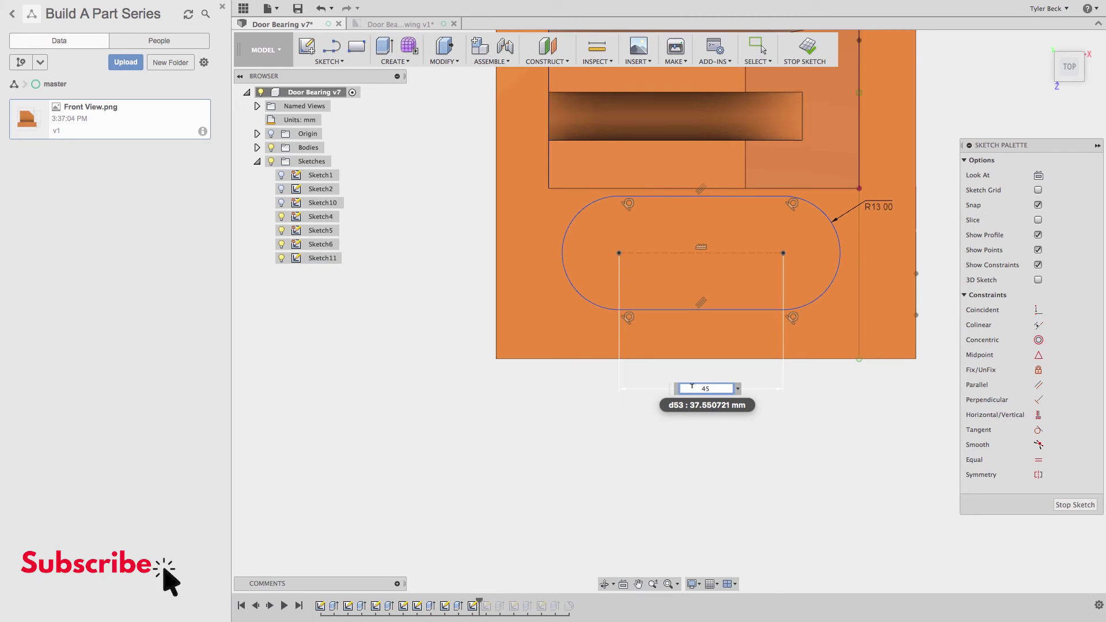
{"action": "key", "text": "Return"}
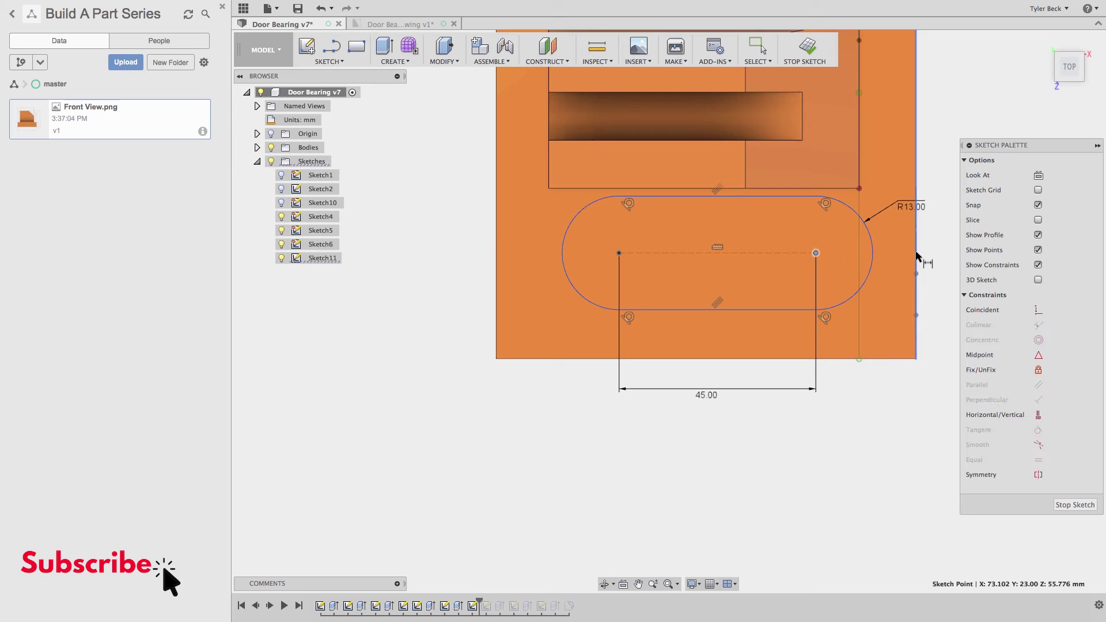
Place the slot centre 25 mm from the plate's right edge
{"action": "left_click", "coordinate": [917, 271]}
{"action": "left_click", "coordinate": [894, 378]}
{"action": "type", "text": "25"}
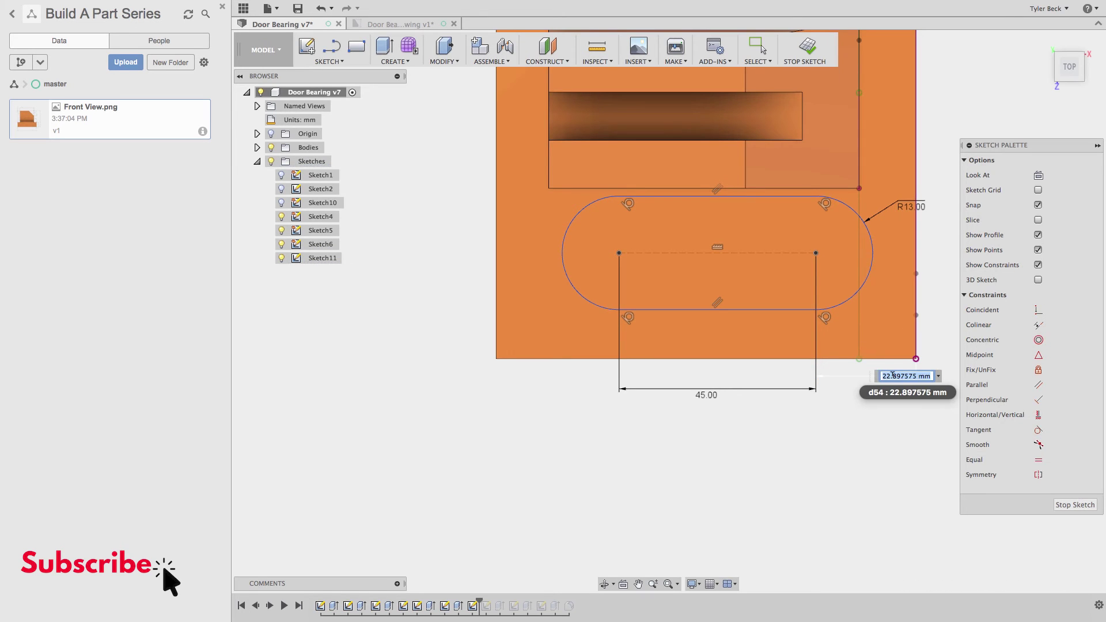
{"action": "key", "text": "Return"}
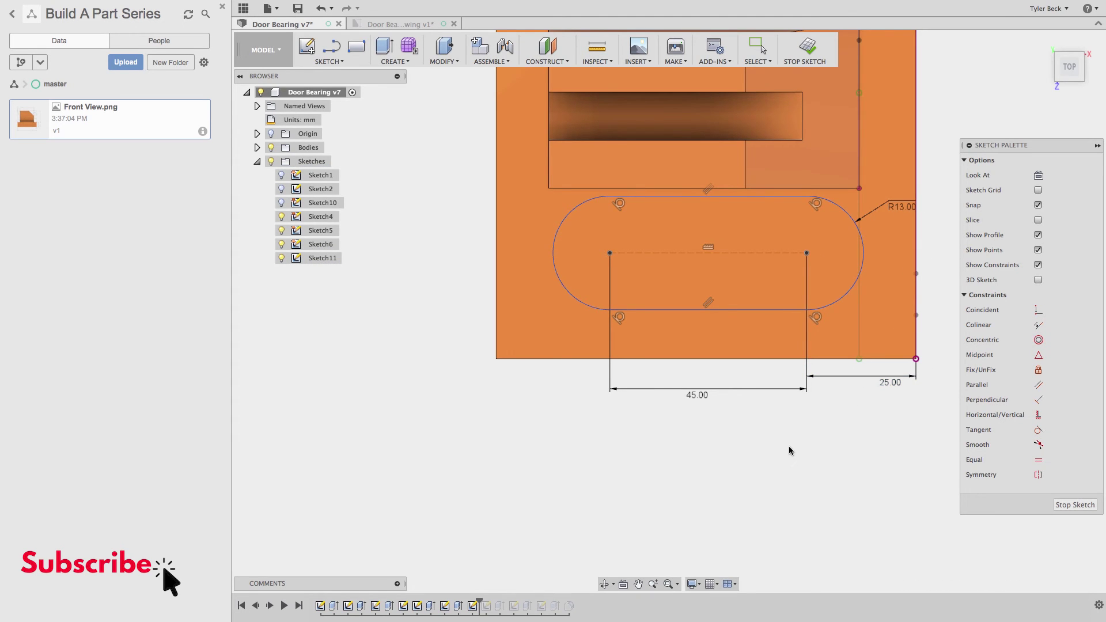
{"action": "key", "text": "Escape"}
Move the slot lower and dimension its centre line to the plate's bottom edge
{"action": "mouse_move", "coordinate": [806, 310]}
{"action": "left_mouse_down"}
{"action": "mouse_move", "coordinate": [806, 339]}
{"action": "mouse_move", "coordinate": [792, 313]}
{"action": "left_mouse_up"}
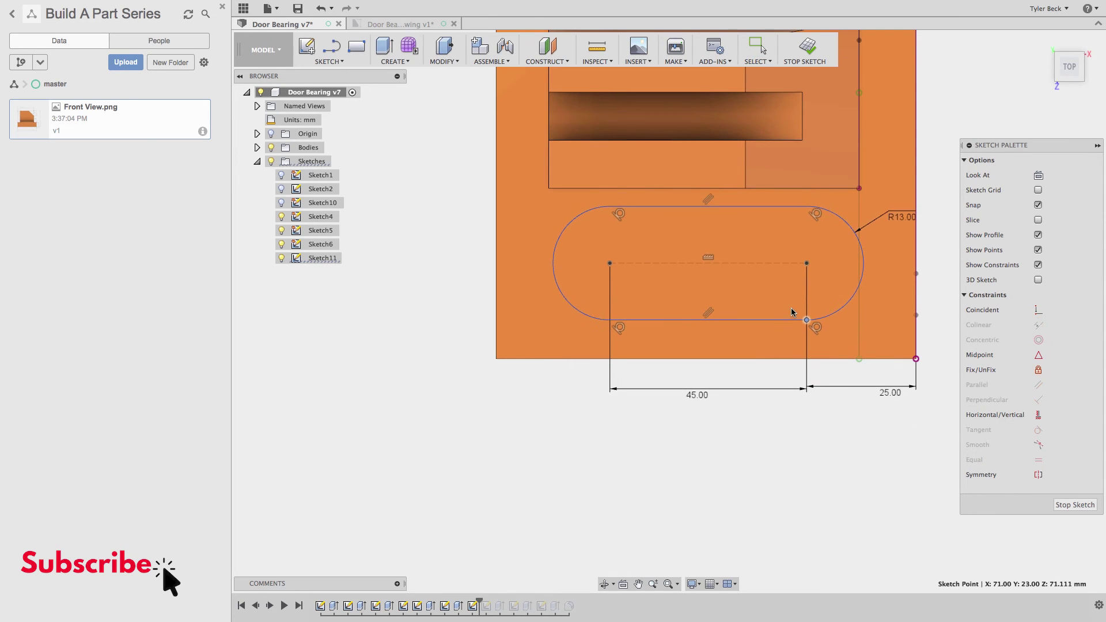
{"action": "left_click", "coordinate": [733, 457]}
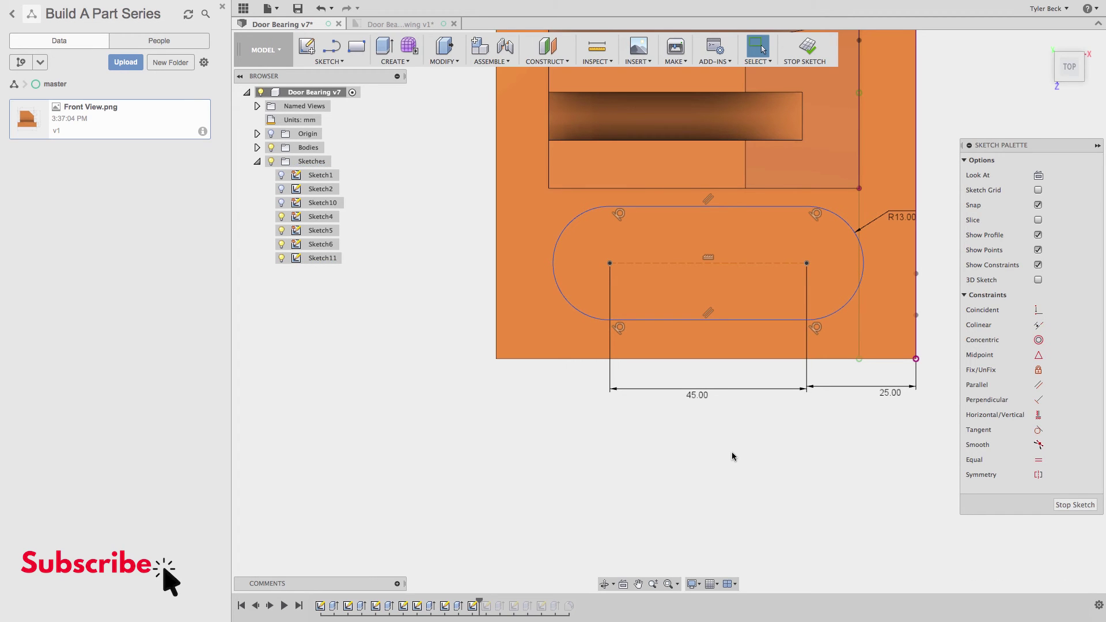
{"action": "left_click", "coordinate": [734, 263]}
{"action": "left_click", "coordinate": [749, 359], "text": "shift"}
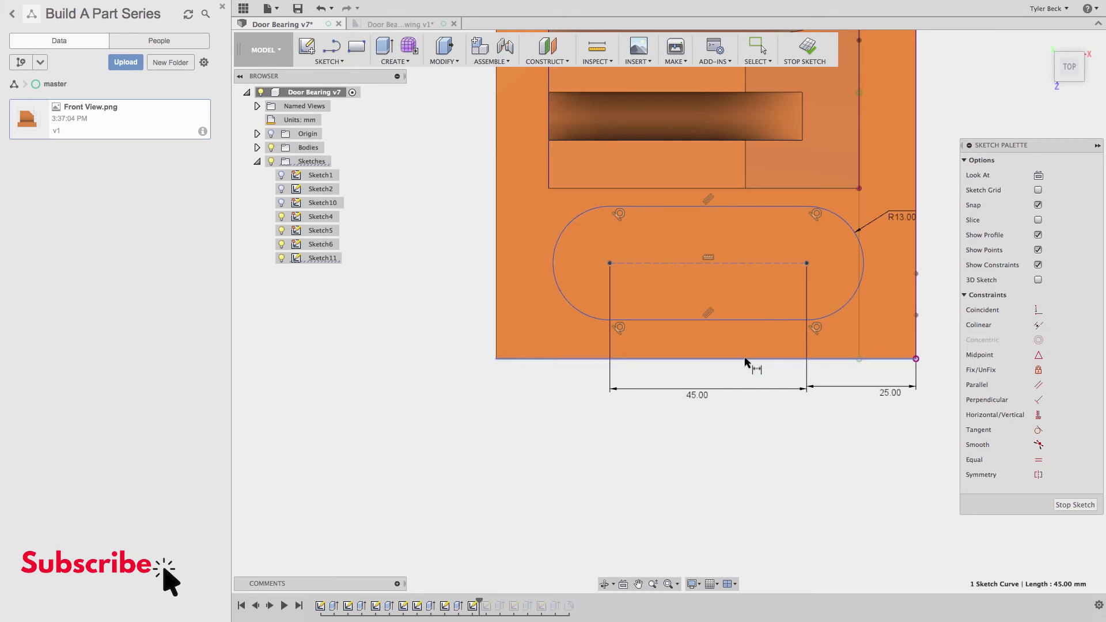
{"action": "key", "text": "d"}
{"action": "left_click", "coordinate": [936, 302]}
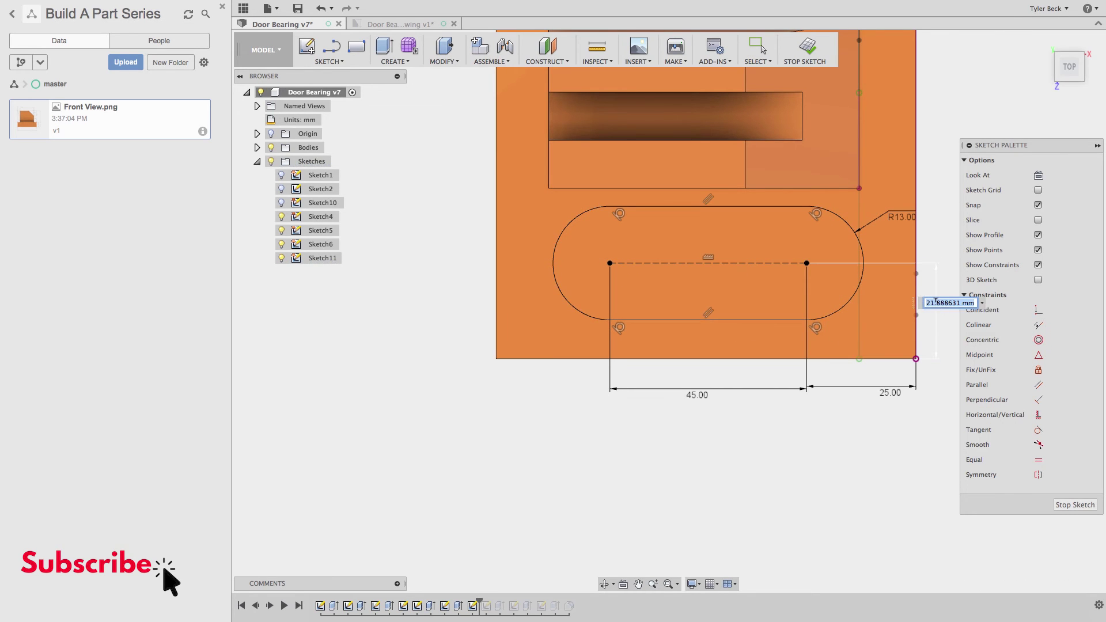
Set the slot centre line 19.5 mm above the plate's bottom edge
{"action": "type", "text": "19.5"}
{"action": "key", "text": "Return"}
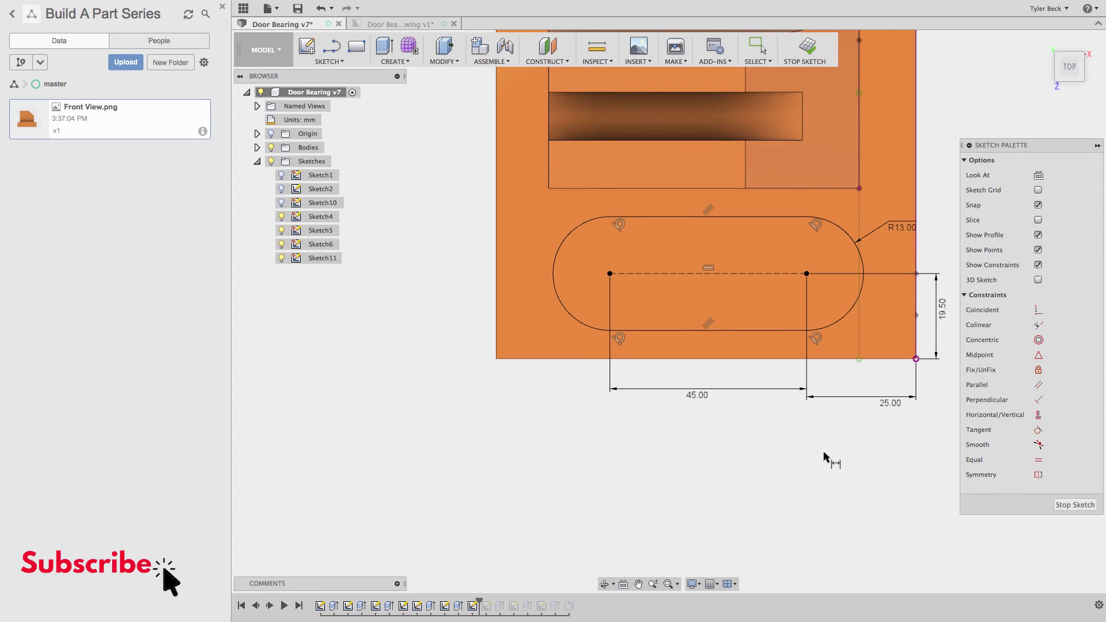
{"action": "middle_click_drag", "start_coordinate": [822, 452], "coordinate": [732, 337], "text": "shift"}
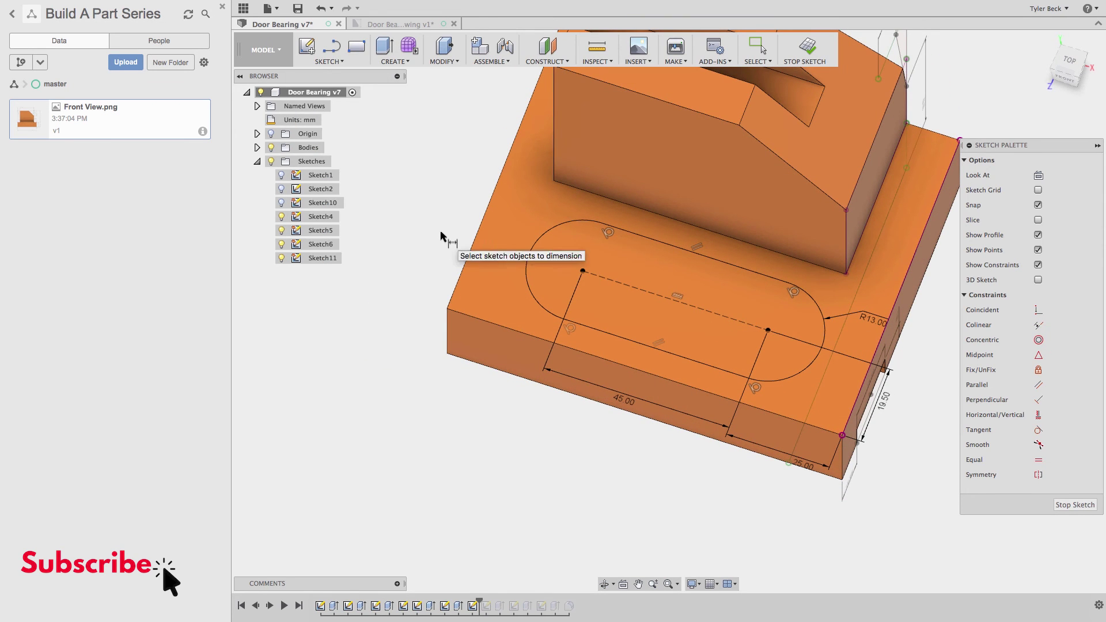
{"action": "key", "text": "Escape"}
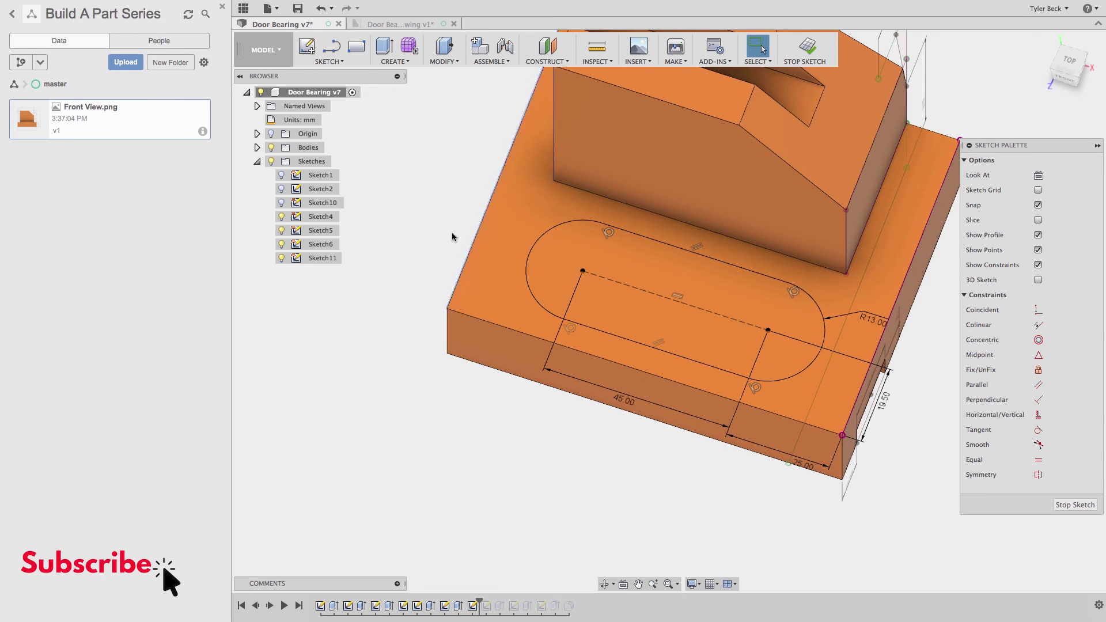
{"action": "left_click", "coordinate": [339, 62]}
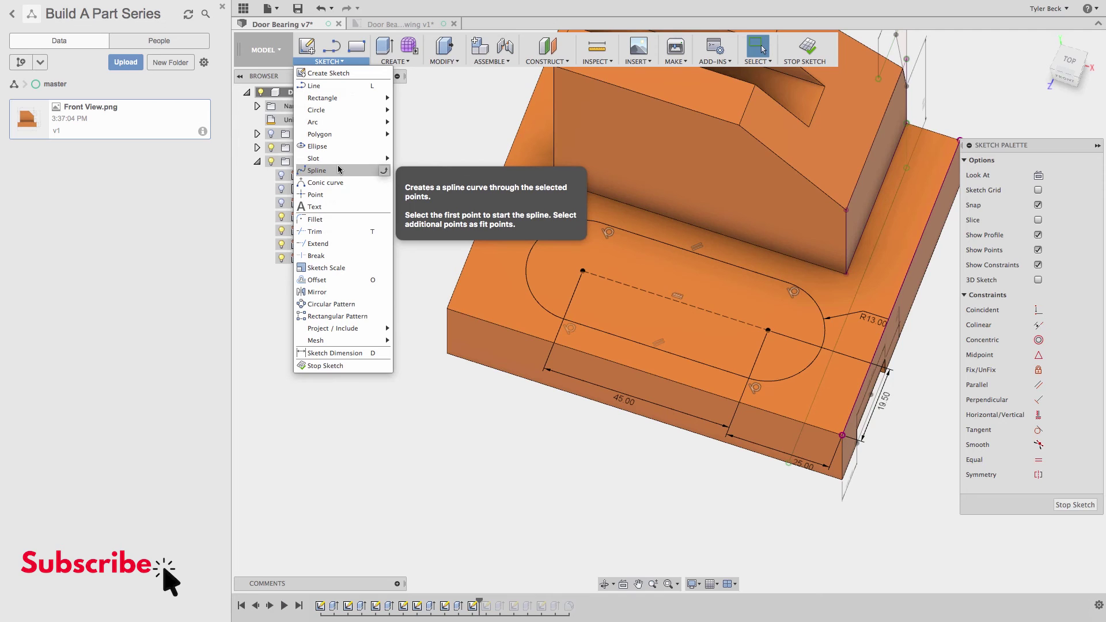
Draw a second center-to-center slot inside the first, snapped to the same centre points
{"action": "mouse_move", "coordinate": [340, 158]}
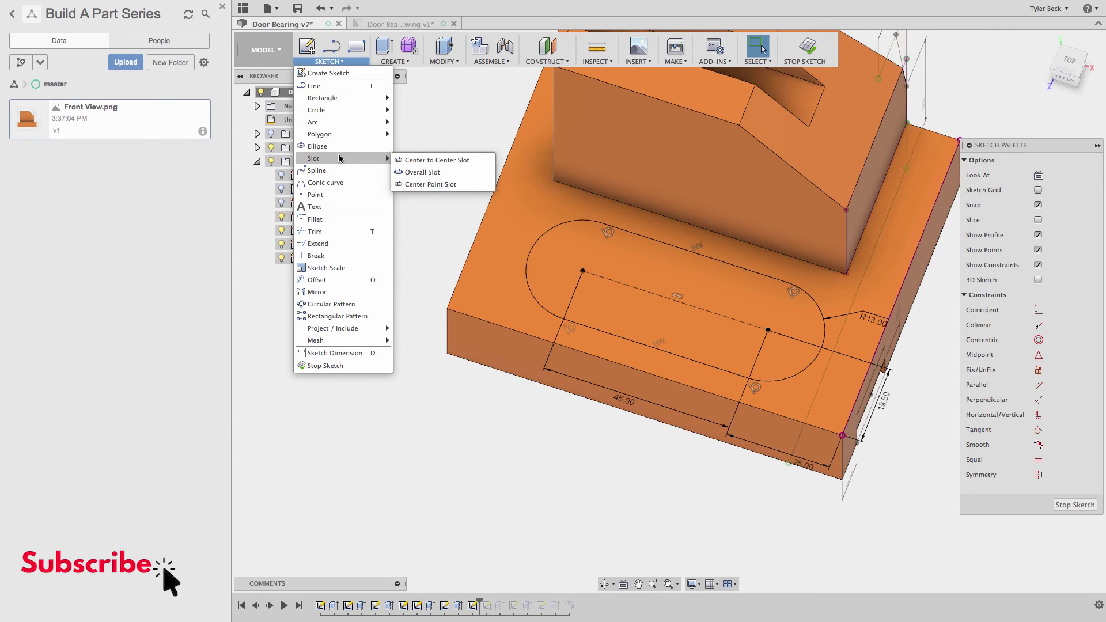
{"action": "left_click", "coordinate": [332, 62]}
{"action": "mouse_move", "coordinate": [340, 159]}
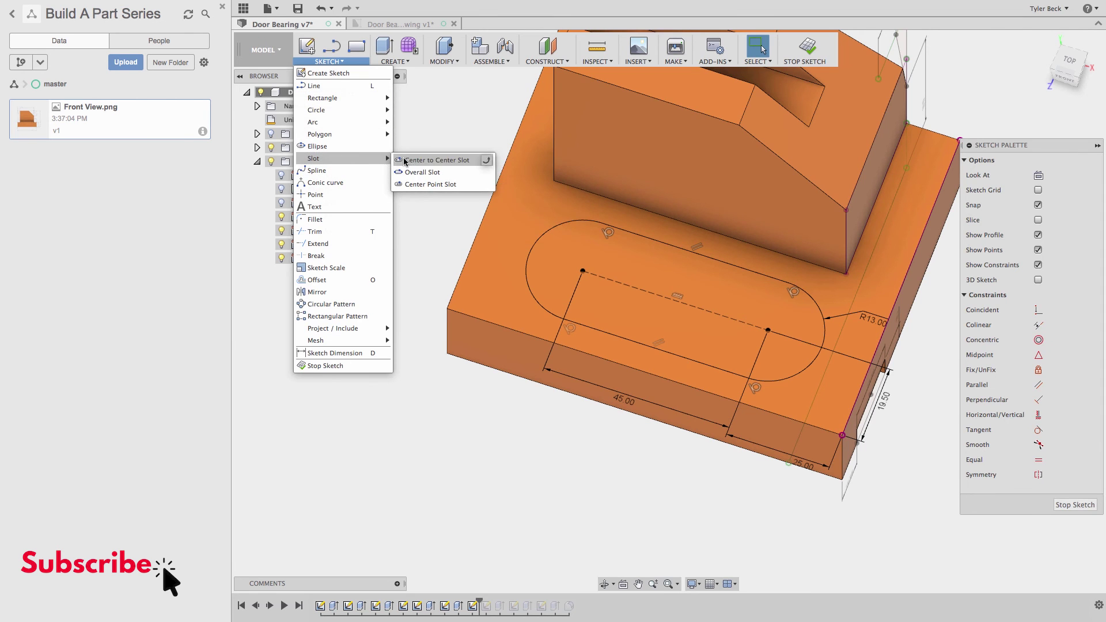
{"action": "left_click", "coordinate": [410, 160]}
{"action": "left_click", "coordinate": [770, 332]}
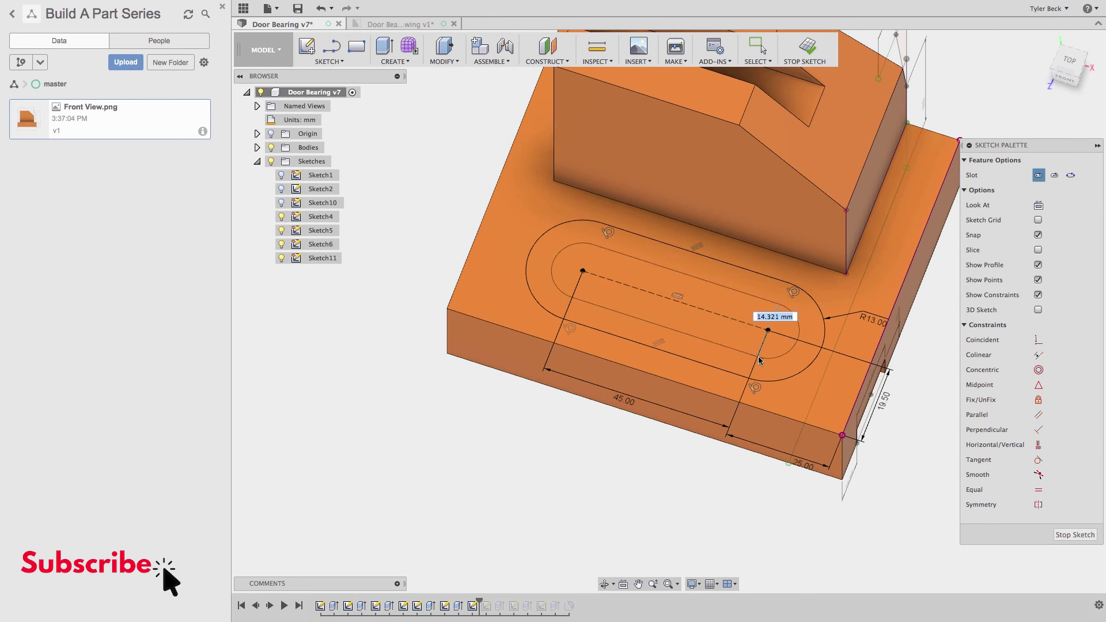
{"action": "left_click", "coordinate": [661, 265]}
Dimension the inner slot's width to 13 mm and finish the sketch
{"action": "key", "text": "d"}
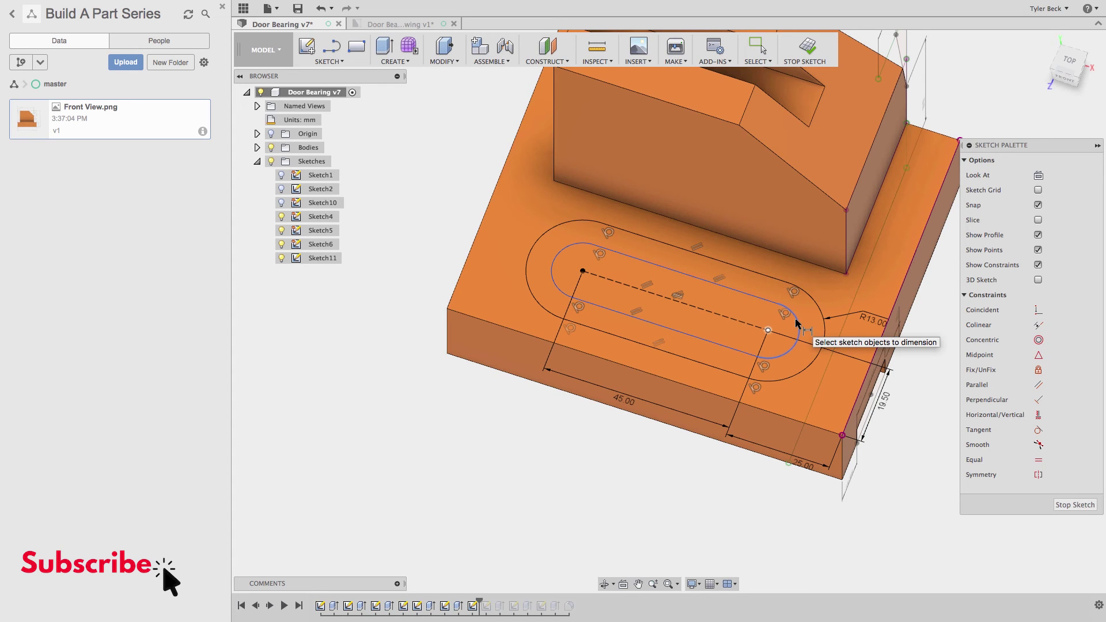
{"action": "left_click", "coordinate": [747, 292]}
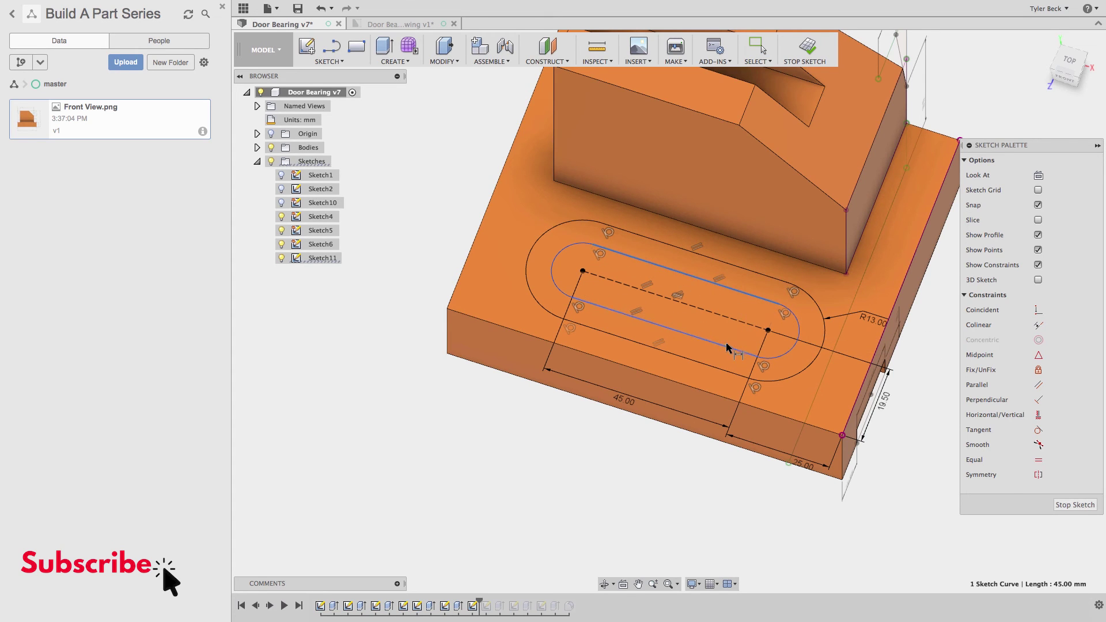
{"action": "left_click", "coordinate": [727, 349]}
{"action": "left_click", "coordinate": [726, 302]}
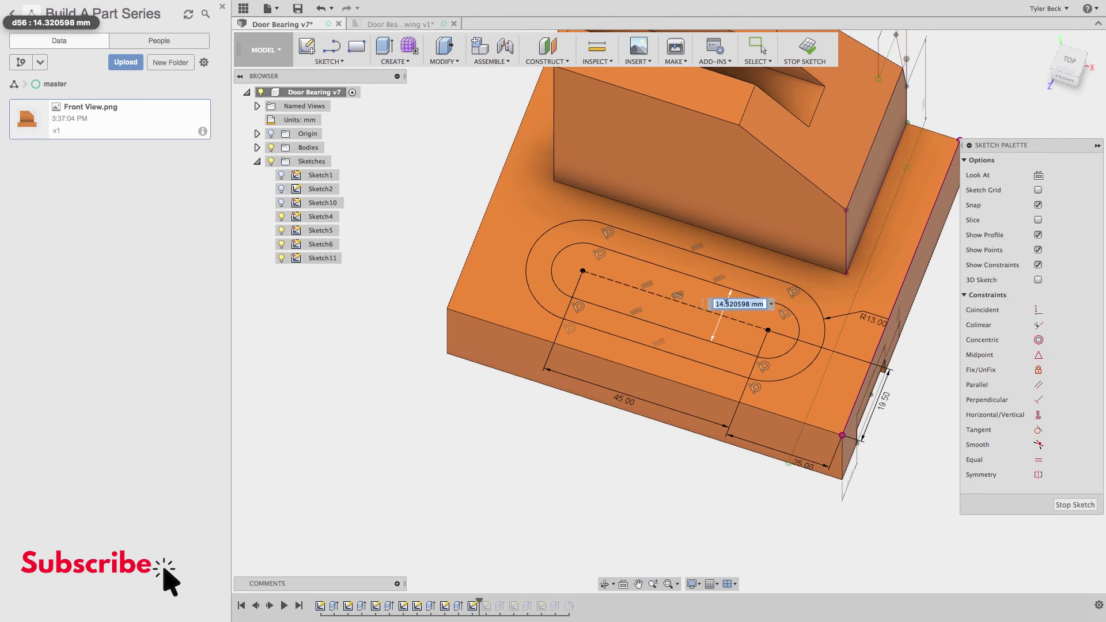
{"action": "type", "text": "13"}
{"action": "key", "text": "Return"}
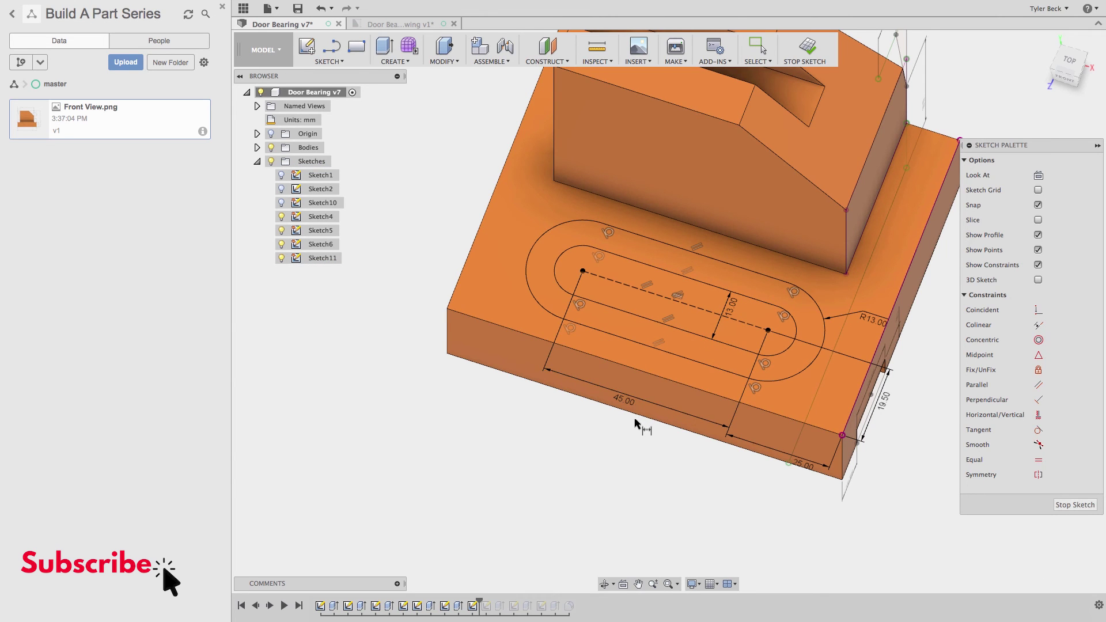
{"action": "key", "text": "Escape"}
Extrude the ring between the two slots 5 mm up, joined to the base
{"action": "right_click_drag", "start_coordinate": [734, 487], "coordinate": [686, 295]}
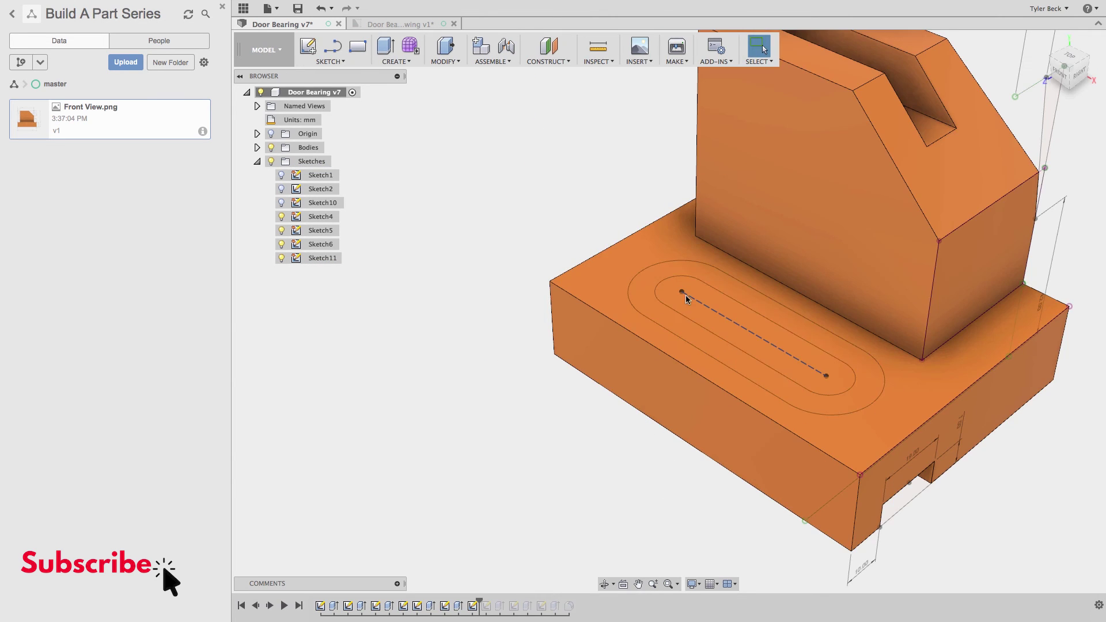
{"action": "left_click", "coordinate": [668, 267]}
{"action": "type", "text": "e"}
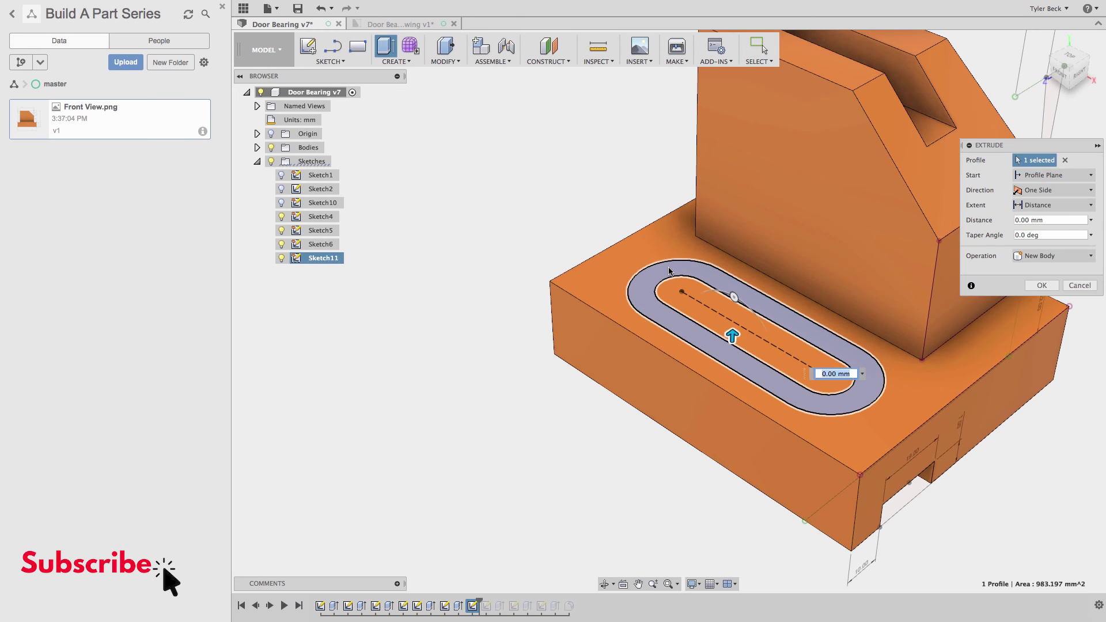
{"action": "type", "text": "3"}
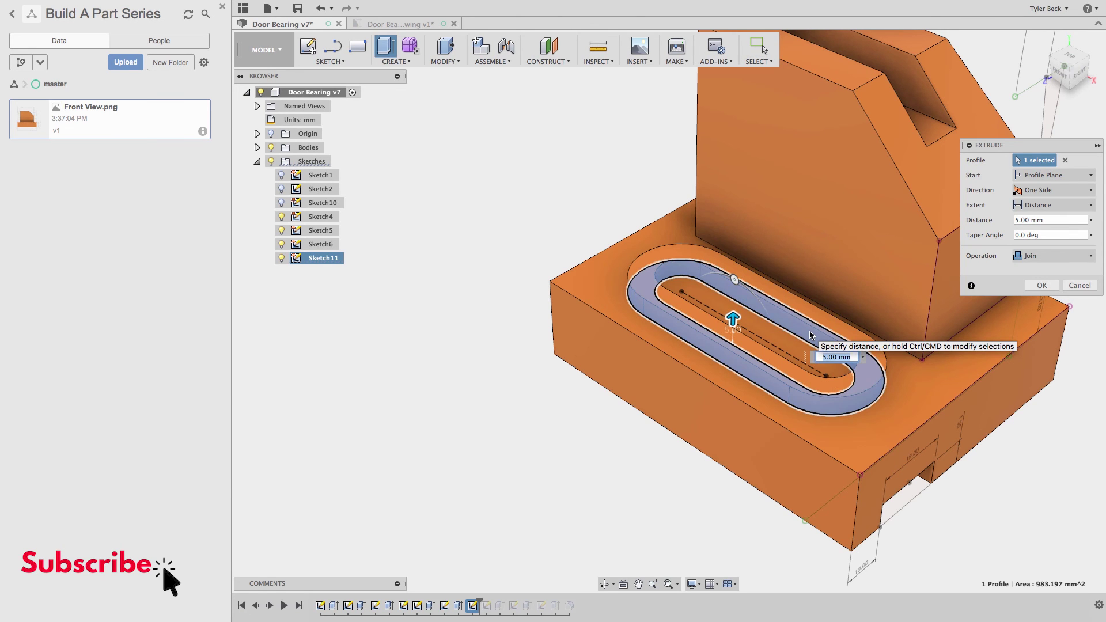
{"action": "key", "text": "Return"}
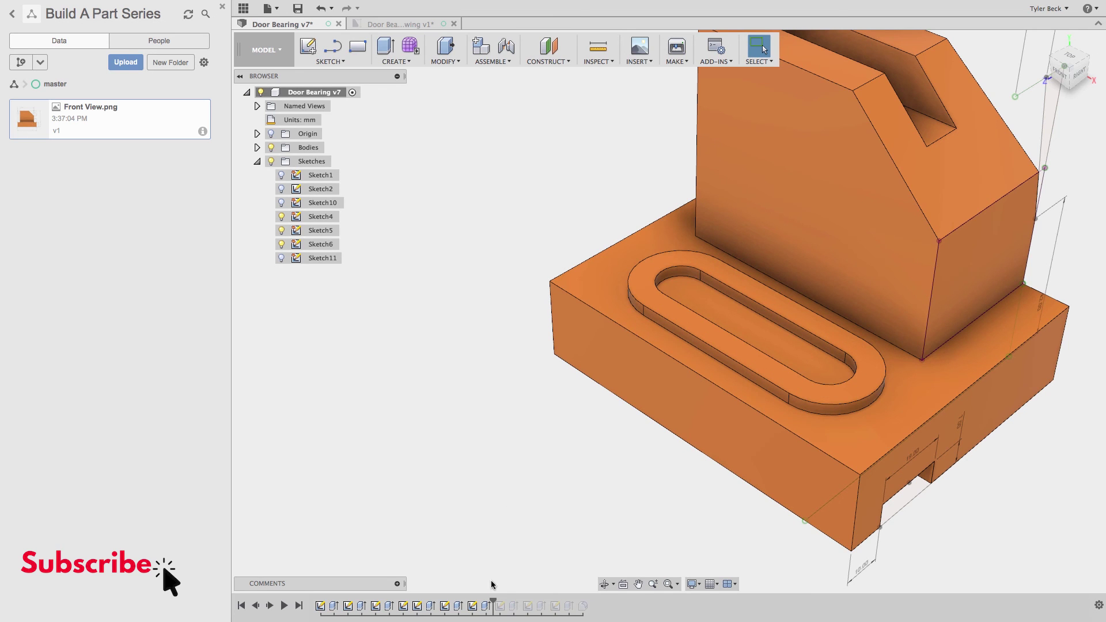
Hide Sketch5 and Sketch6, leaving only the slot sketch Sketch11 visible
{"action": "left_click", "coordinate": [473, 607]}
{"action": "left_click", "coordinate": [296, 329]}
{"action": "left_click", "coordinate": [281, 245]}
{"action": "left_click", "coordinate": [282, 231]}
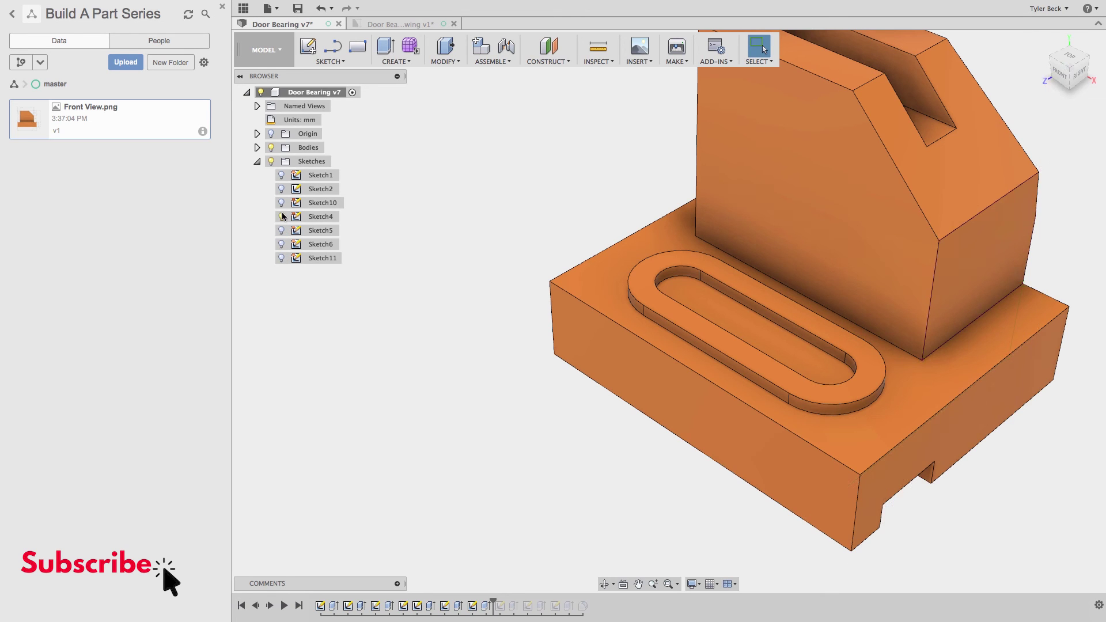
{"action": "left_click", "coordinate": [281, 258]}
Cut the inner slot profile through the whole part with an All extent
{"action": "key", "text": "e"}
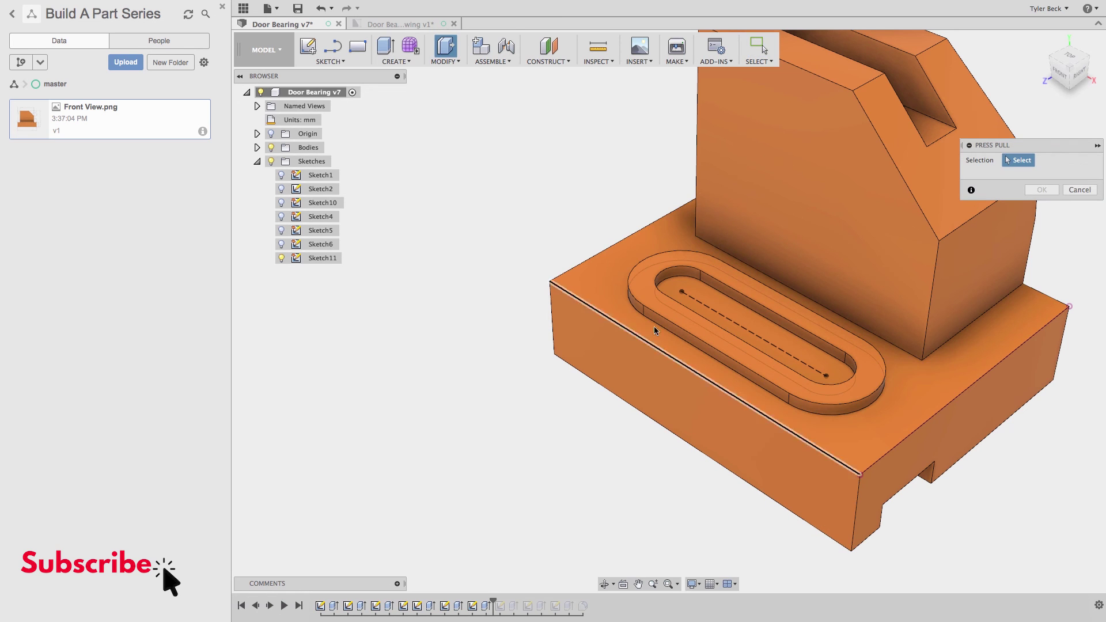
{"action": "left_click", "coordinate": [688, 291]}
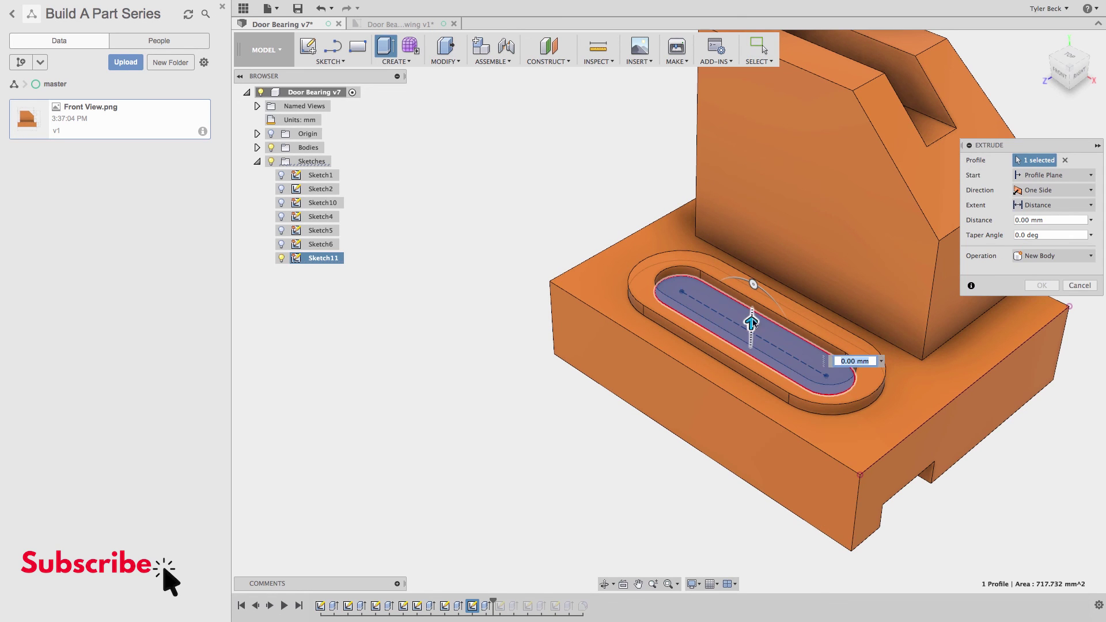
{"action": "left_click_drag", "start_coordinate": [751, 323], "coordinate": [742, 537]}
{"action": "left_click", "coordinate": [1053, 205]}
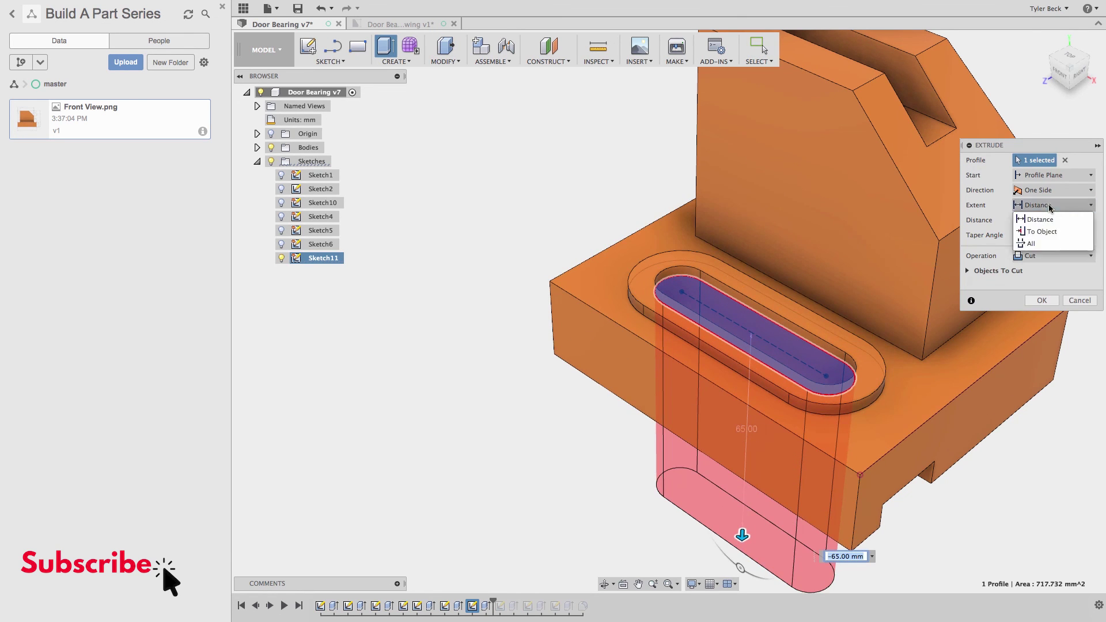
{"action": "left_click", "coordinate": [1049, 242]}
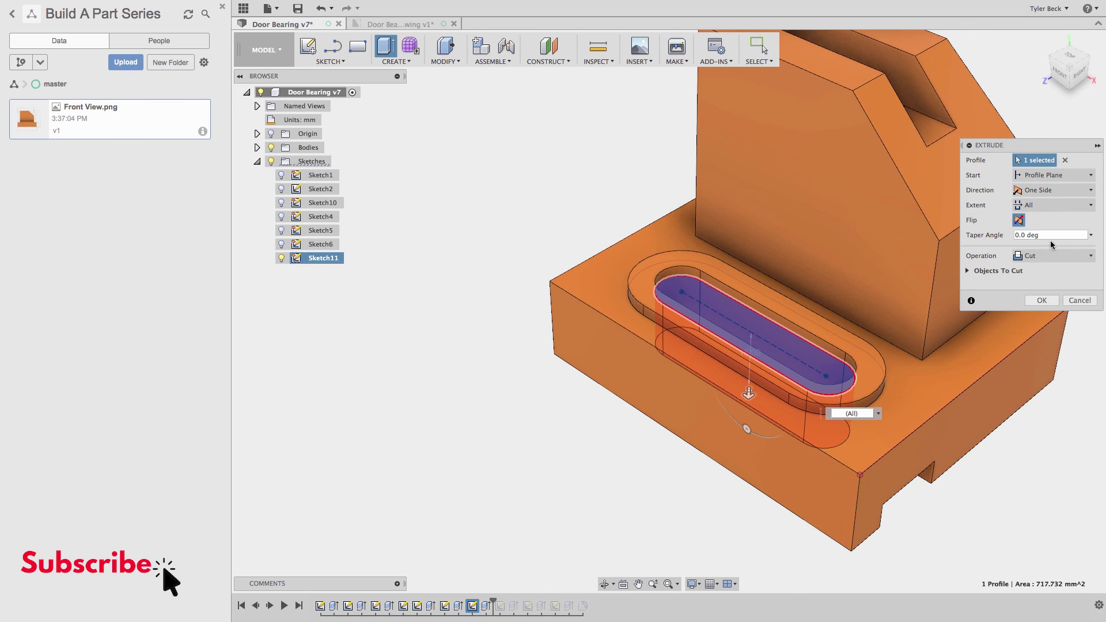
{"action": "key", "text": "Return"}
{"action": "middle_click_drag", "start_coordinate": [850, 282], "coordinate": [819, 291], "text": "shift"}
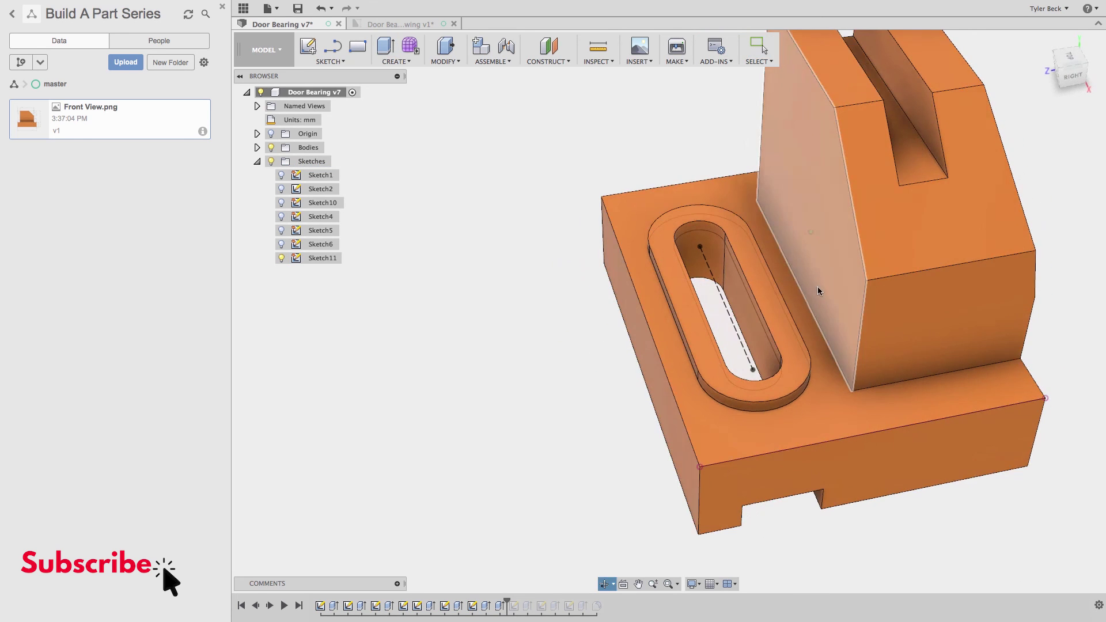
{"action": "left_click", "coordinate": [282, 258]}
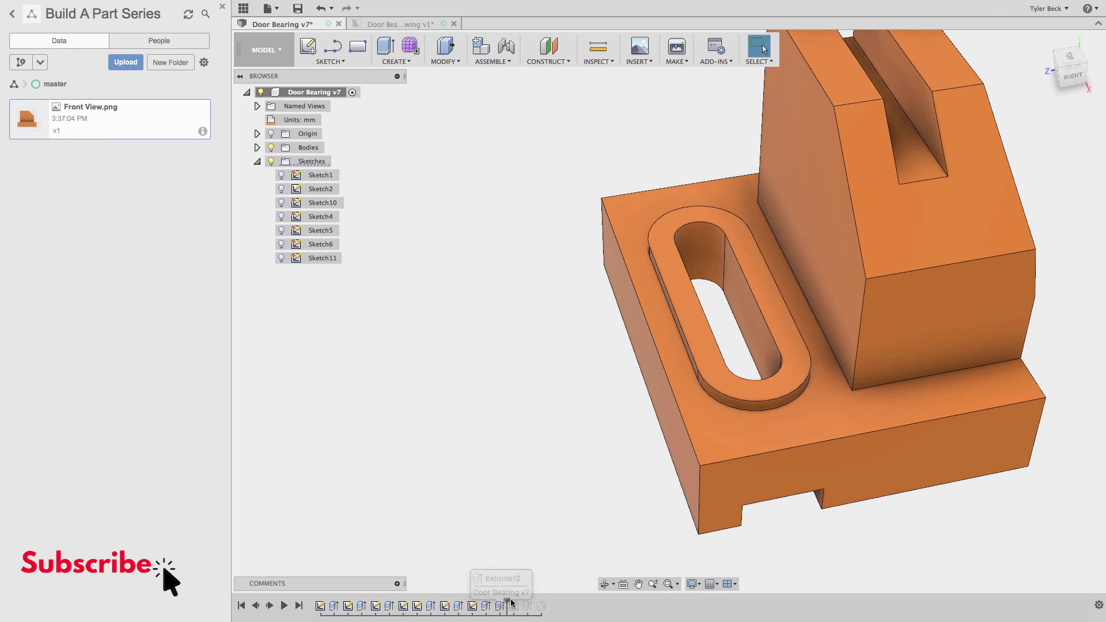
Roll the timeline forward to restore the back recess beneath the upright
{"action": "left_click_drag", "start_coordinate": [507, 603], "coordinate": [535, 603]}
{"action": "scroll", "coordinate": [590, 487], "scroll_direction": "up", "scroll_amount": 2}
{"action": "middle_click_drag", "start_coordinate": [590, 487], "coordinate": [644, 415], "text": "shift"}
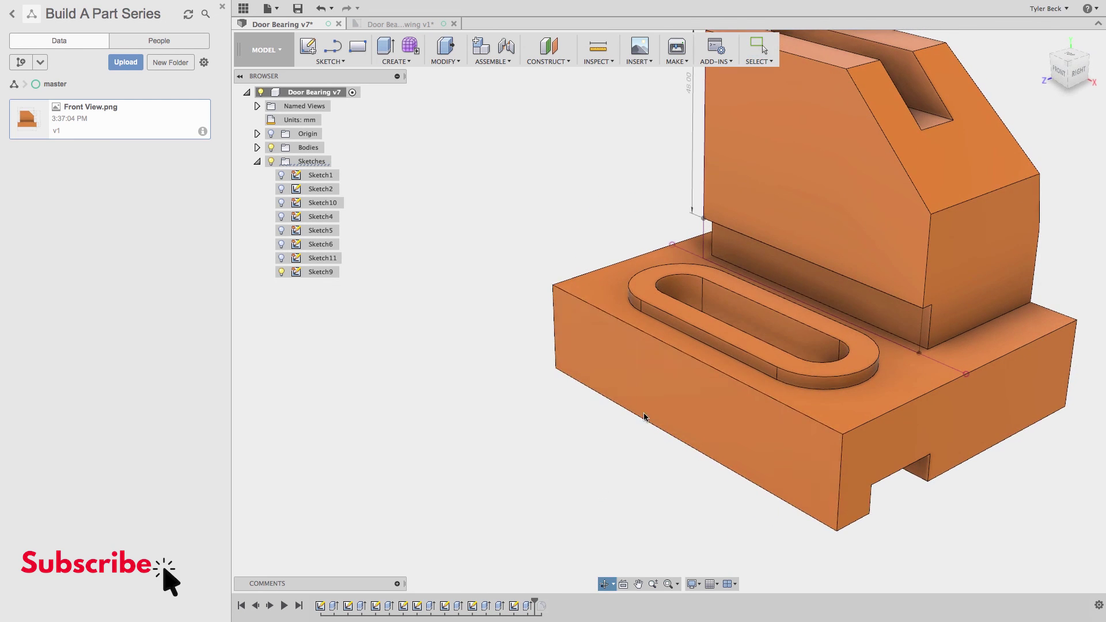
{"action": "scroll", "coordinate": [721, 357], "scroll_direction": "up", "scroll_amount": 5}
{"action": "scroll", "coordinate": [828, 286], "scroll_direction": "down", "scroll_amount": 2}
{"action": "middle_click_drag", "start_coordinate": [827, 286], "coordinate": [716, 266], "text": "shift"}
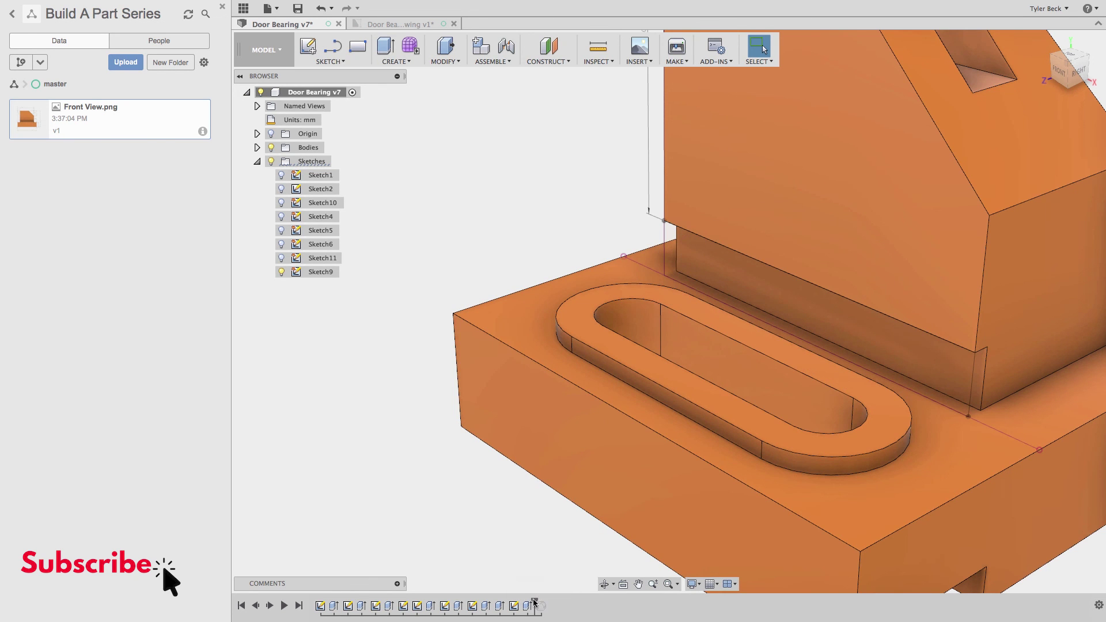
Roll the timeline to the end to bring back Fillet1 and inspect the model
{"action": "left_click_drag", "start_coordinate": [535, 601], "coordinate": [548, 601]}
{"action": "scroll", "coordinate": [858, 429], "scroll_direction": "down", "scroll_amount": 3}
{"action": "middle_click_drag", "start_coordinate": [859, 429], "coordinate": [953, 386], "text": "shift"}
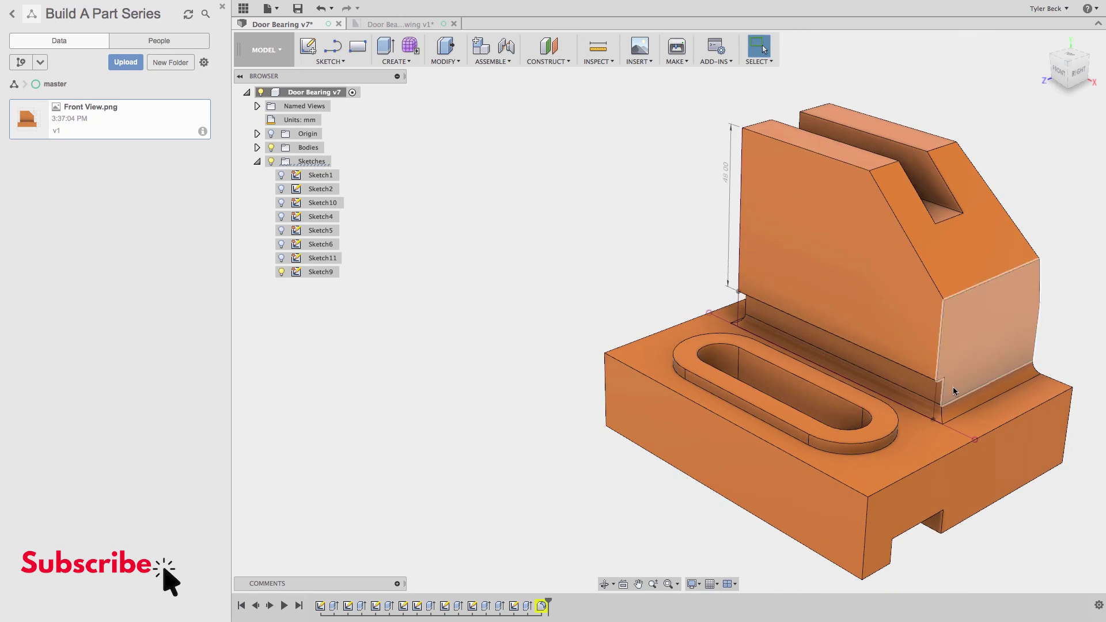
{"action": "scroll", "coordinate": [991, 393], "scroll_direction": "up", "scroll_amount": 4}
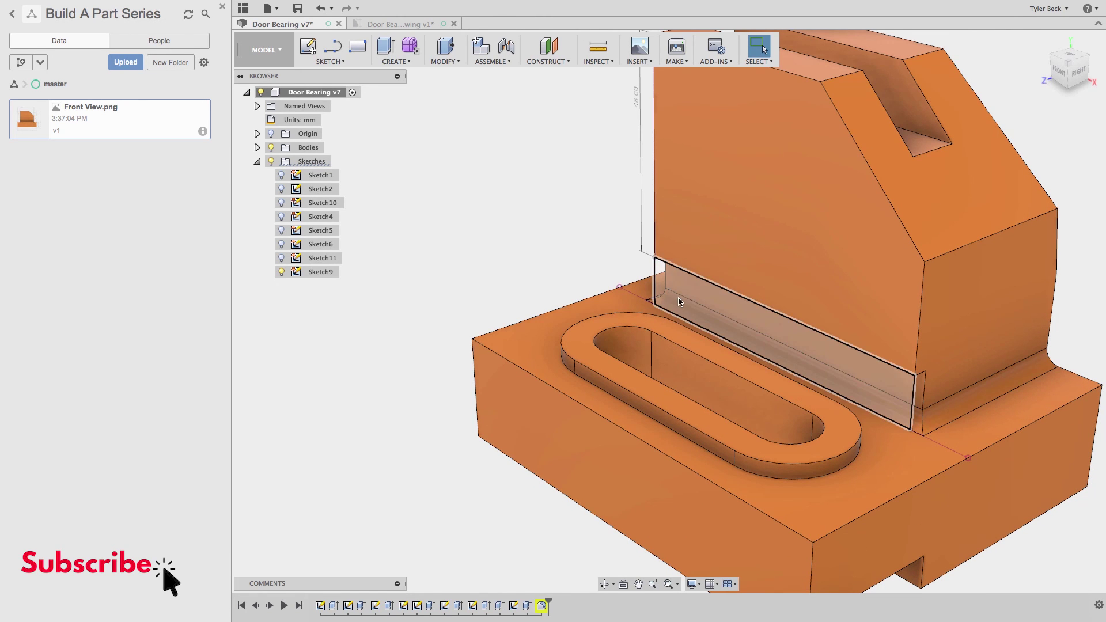
{"action": "middle_click_drag", "start_coordinate": [686, 299], "coordinate": [737, 318], "text": "shift"}
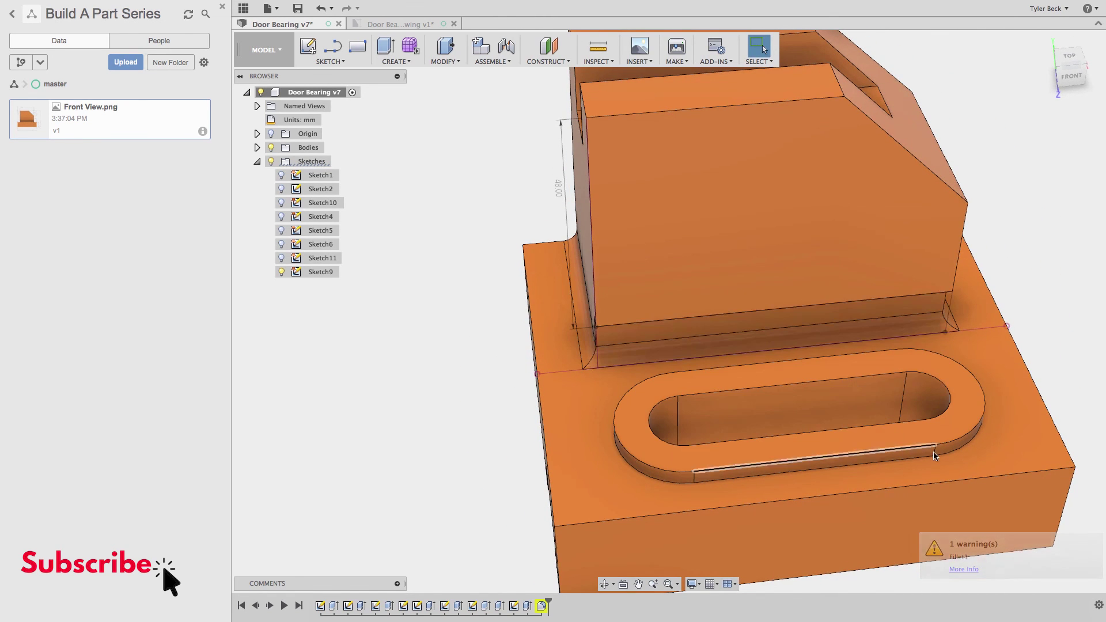
{"action": "middle_click_drag", "start_coordinate": [778, 421], "coordinate": [868, 431], "text": "shift"}
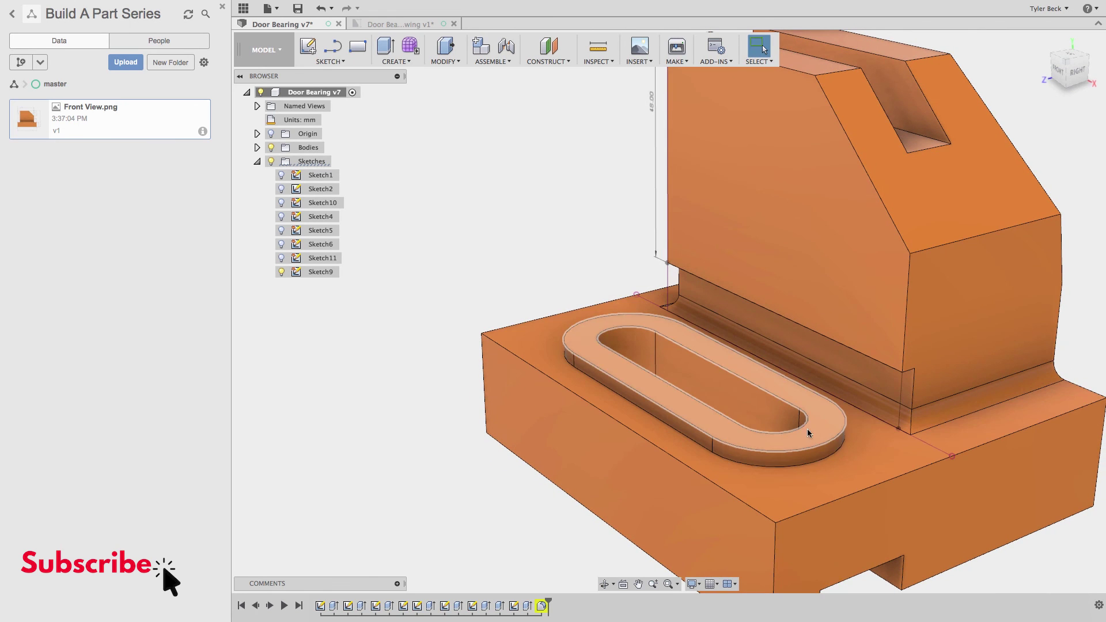
Edit Fillet1 to round the boss's outer edge and three upright base edges at 3 mm
{"action": "right_click", "coordinate": [542, 605]}
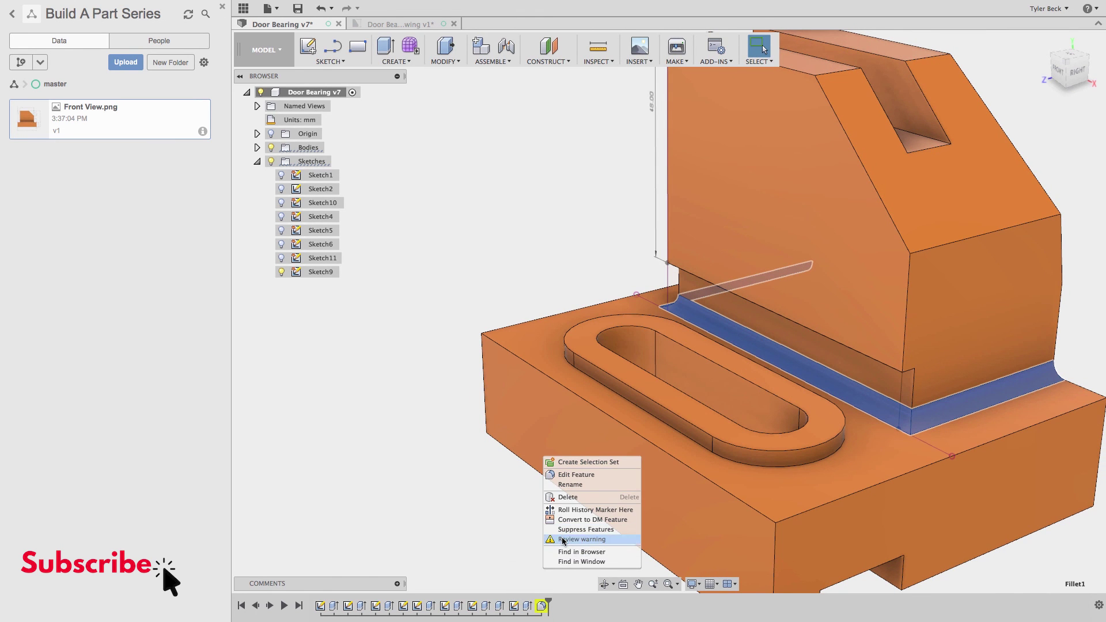
{"action": "left_click", "coordinate": [564, 475]}
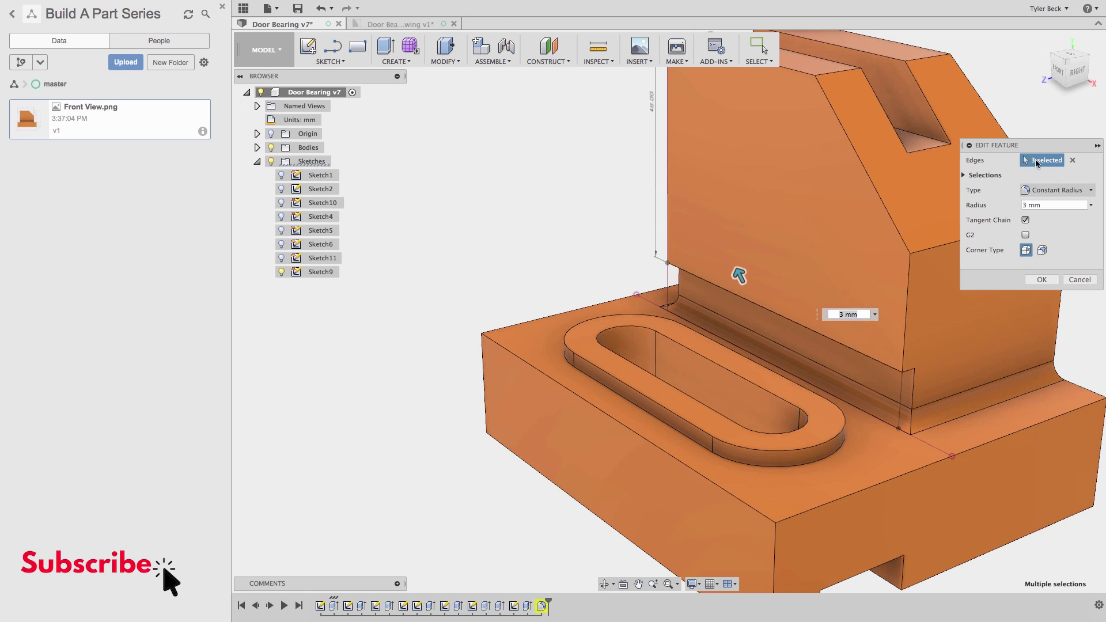
{"action": "left_click", "coordinate": [1072, 160]}
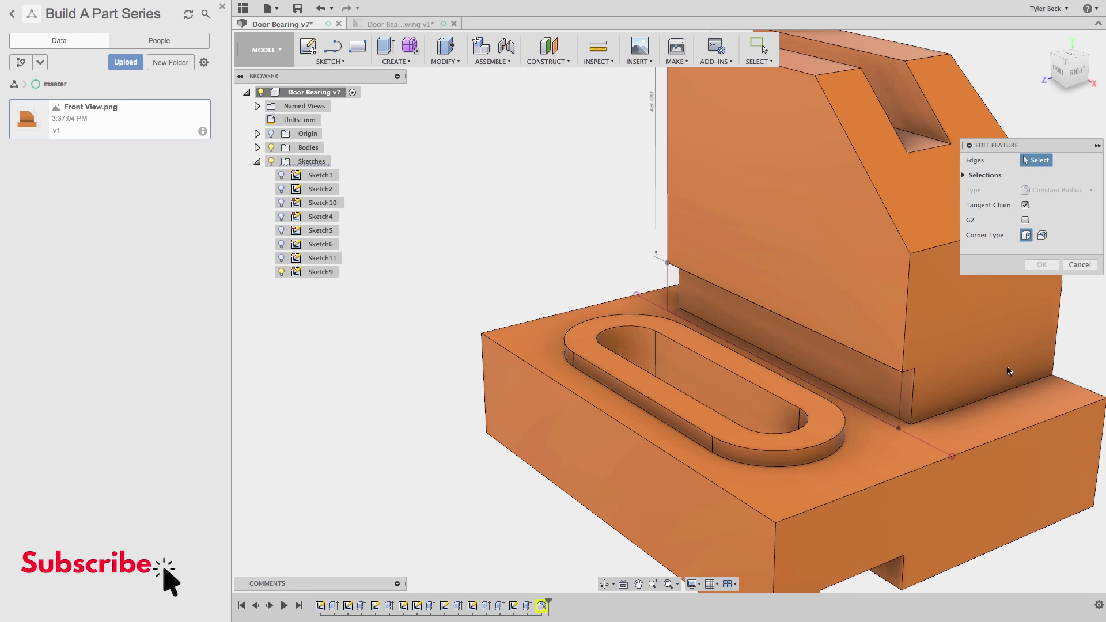
{"action": "left_click", "coordinate": [972, 409]}
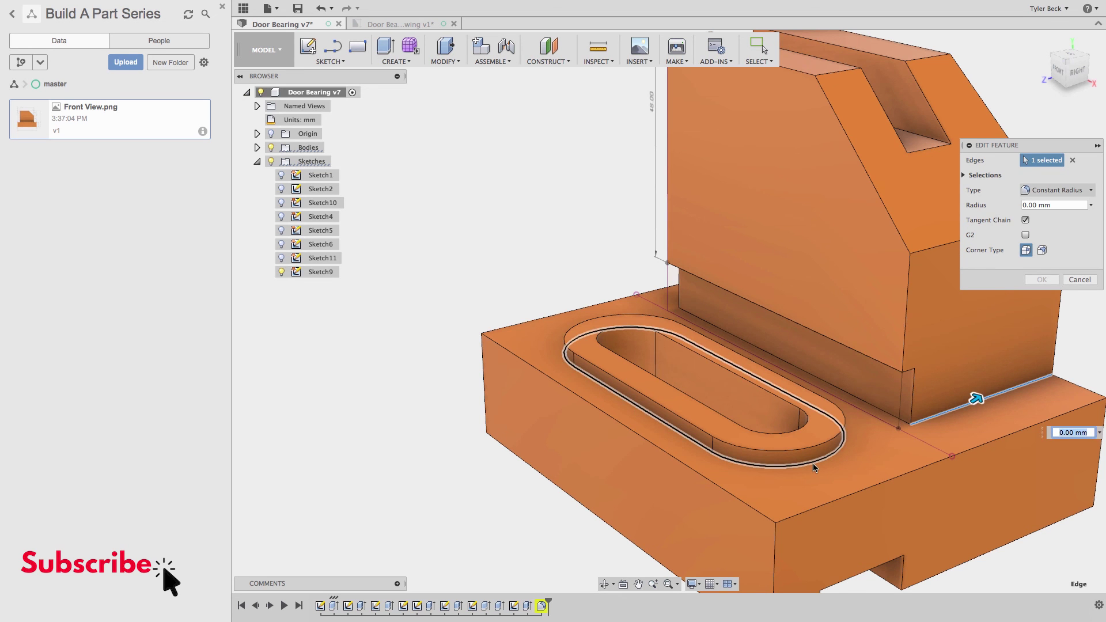
{"action": "left_click", "coordinate": [836, 431]}
{"action": "left_click", "coordinate": [839, 389]}
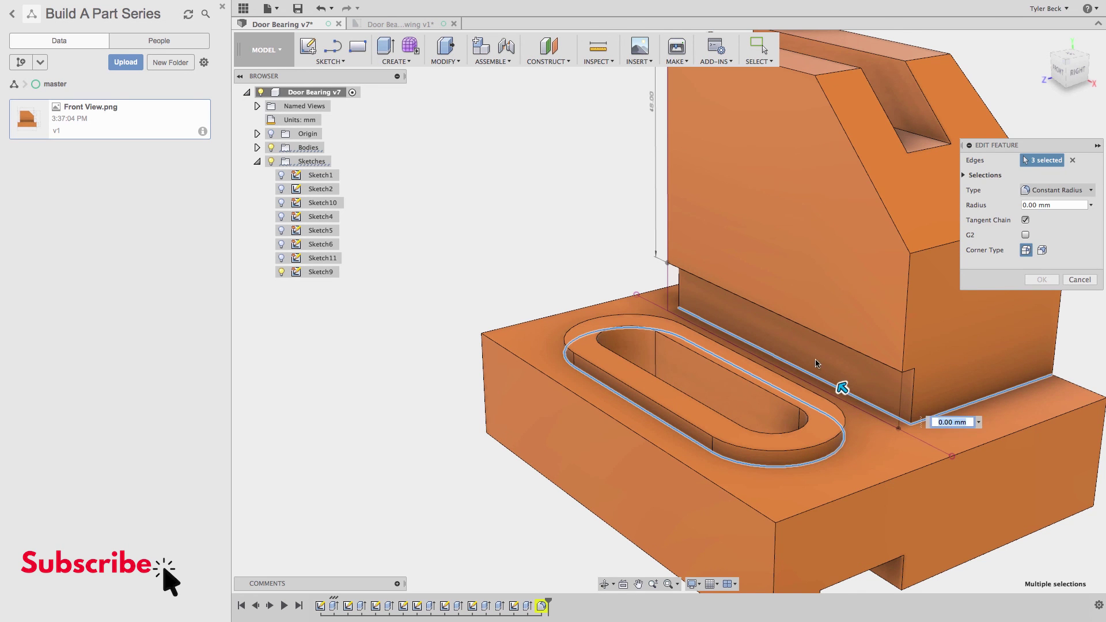
{"action": "middle_click_drag", "start_coordinate": [840, 389], "coordinate": [921, 355], "text": "shift"}
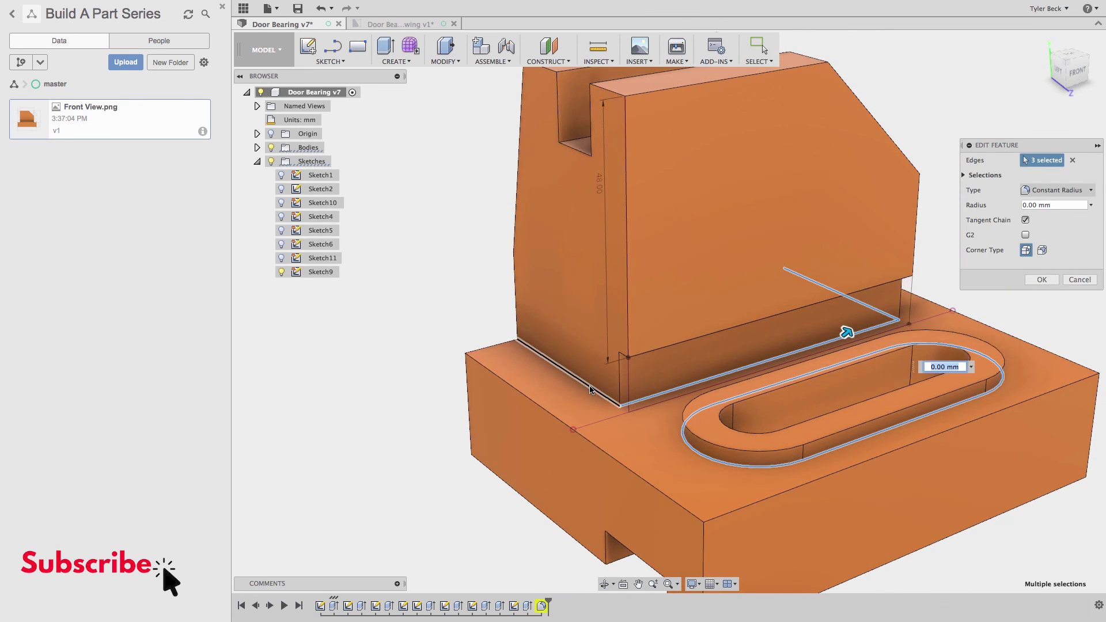
{"action": "left_click", "coordinate": [591, 390]}
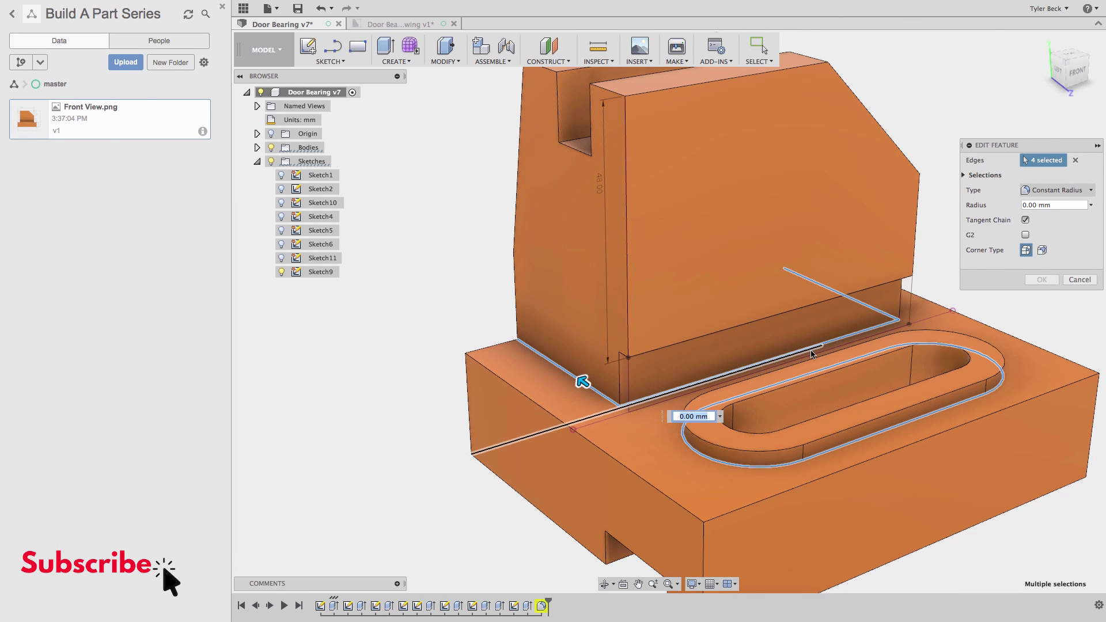
{"action": "type", "text": "3"}
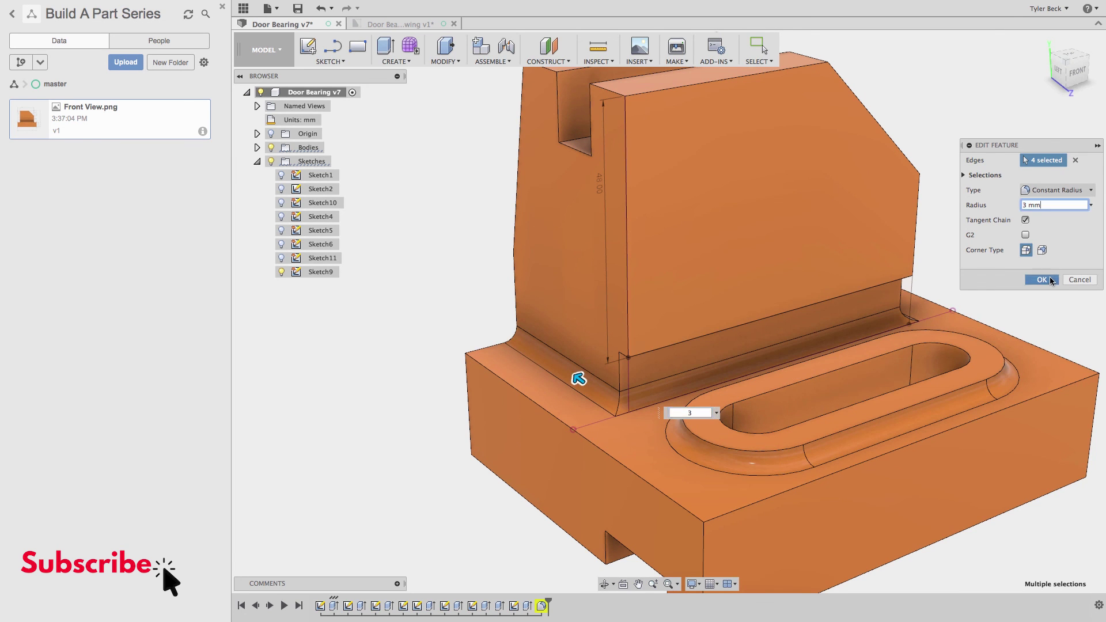
{"action": "left_click", "coordinate": [1052, 281]}
{"action": "middle_click_drag", "start_coordinate": [1029, 288], "coordinate": [841, 174], "text": "shift"}
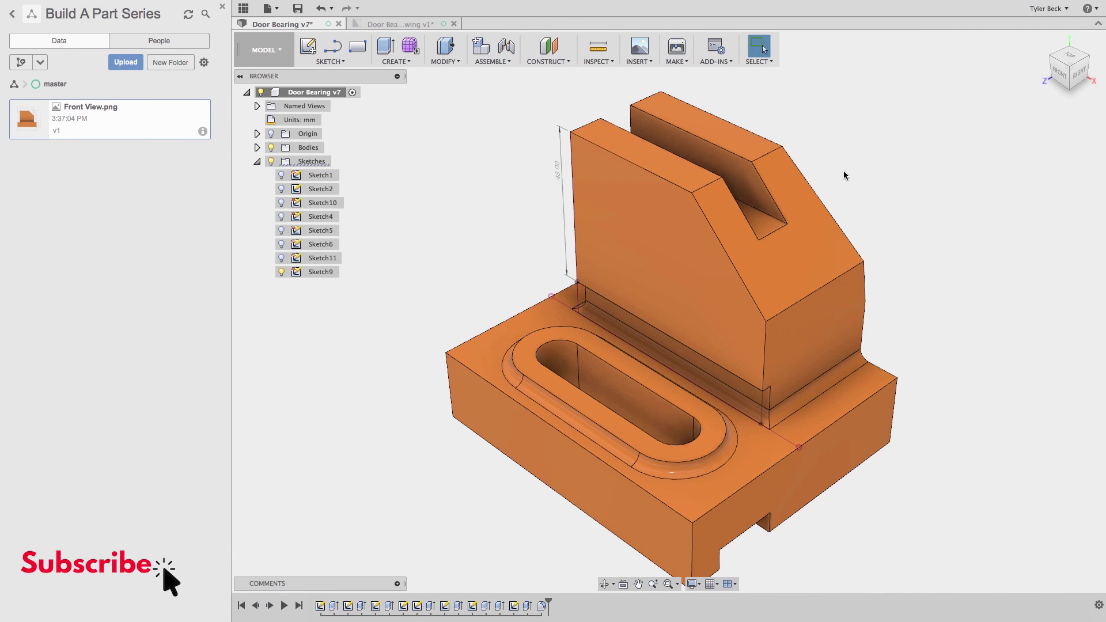